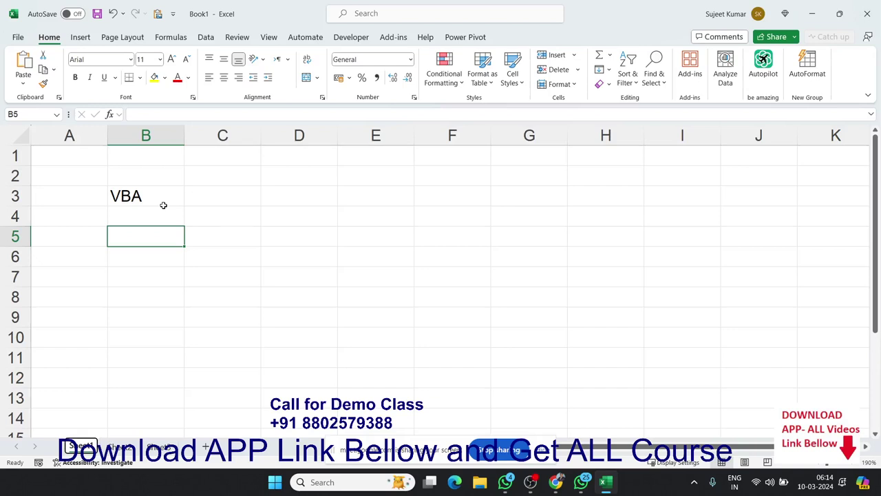
Step: Enter vb6, vb.net and vbs into cells B7, B8 and B9 below the VBA note
click(163, 205)
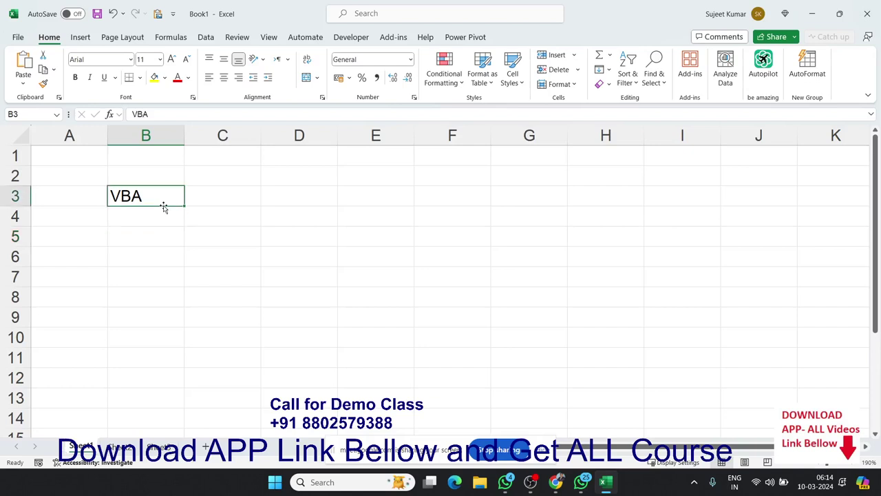
key(Down)
key(Down)
key(Down)
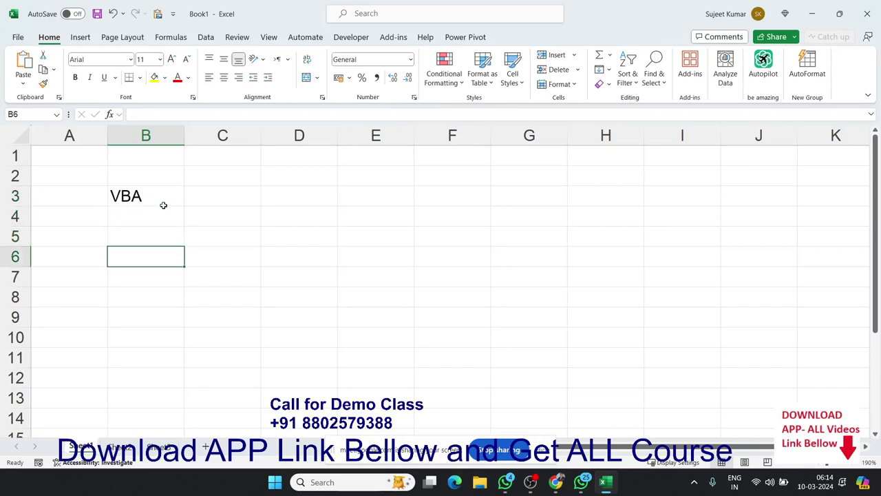
key(Down)
text(vb)
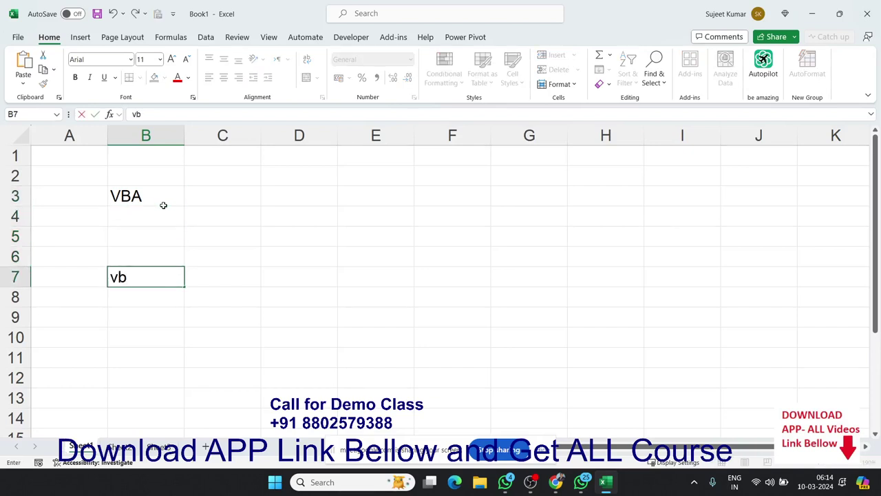
text(6)
key(Return)
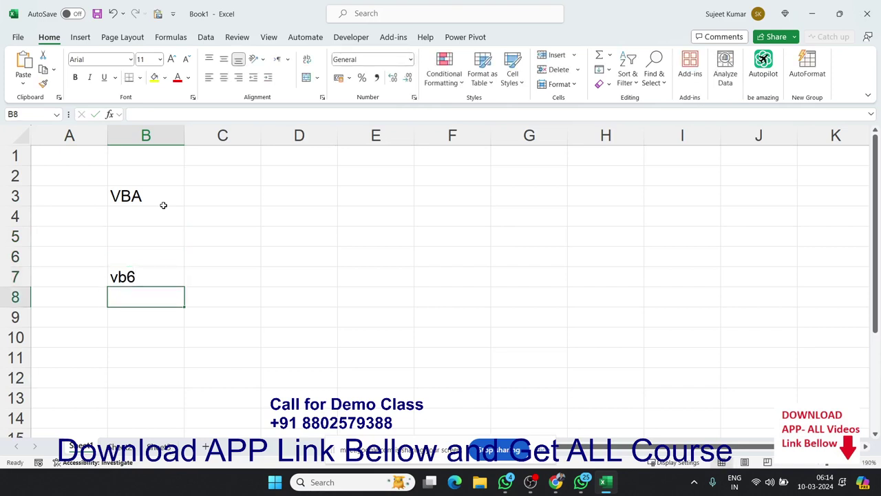
text(vb.ne)
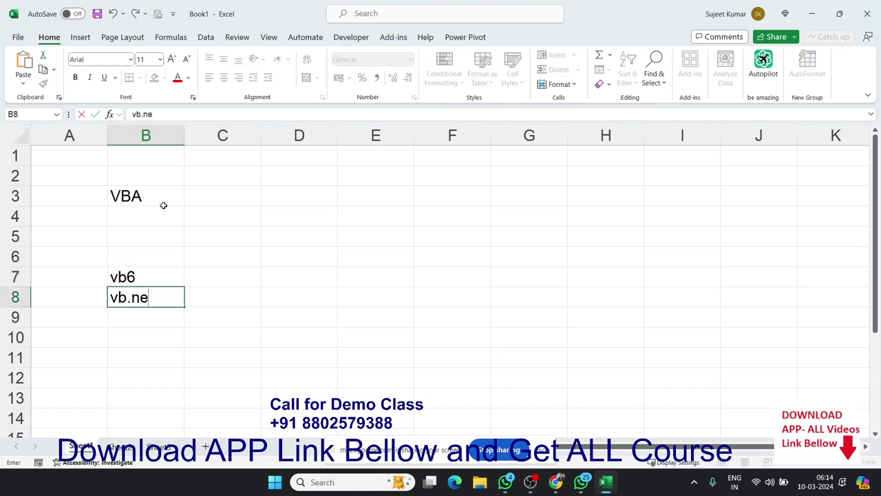
text(t)
key(Return)
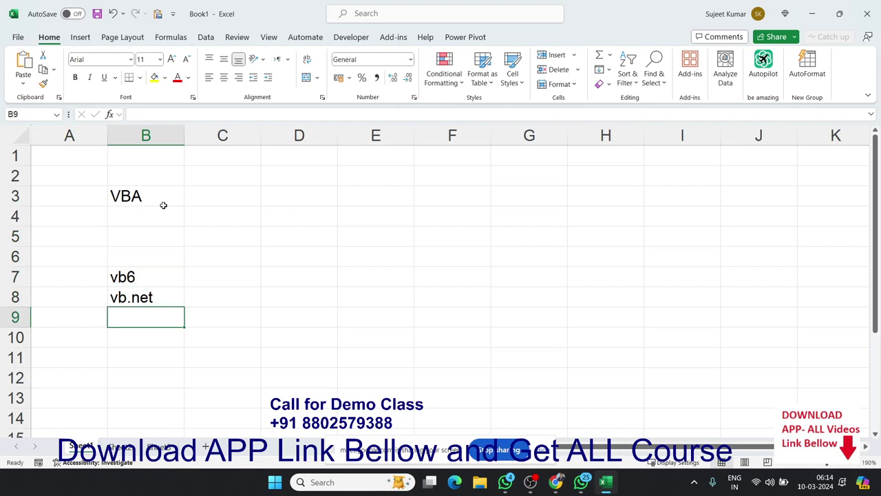
text(vbs)
key(Return)
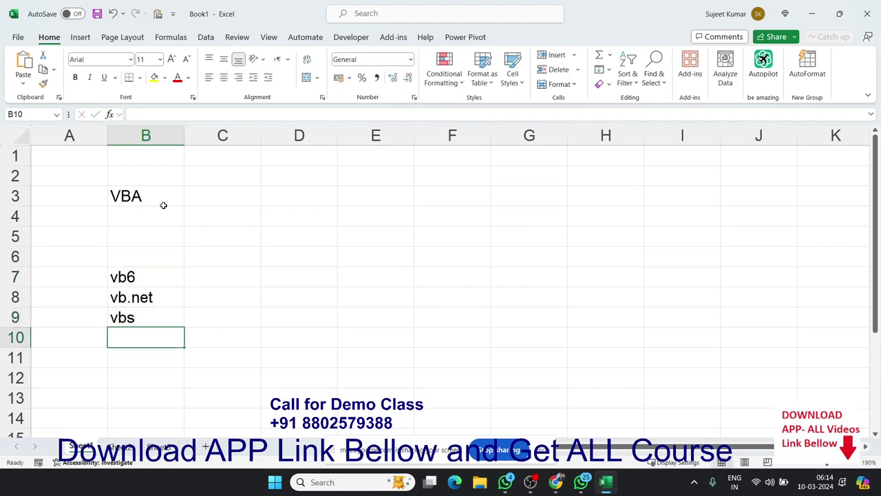
key(Up)
key(Up)
key(Up)
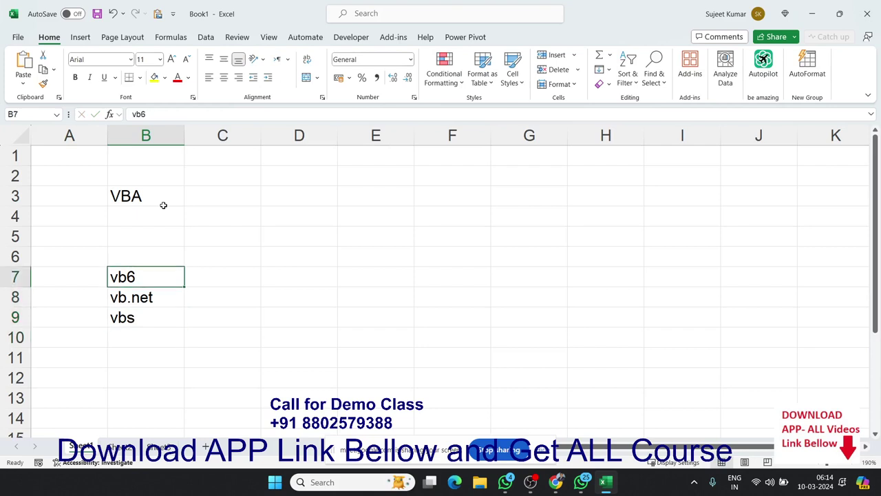
key(Up)
key(Up)
key(Up)
key(Up)
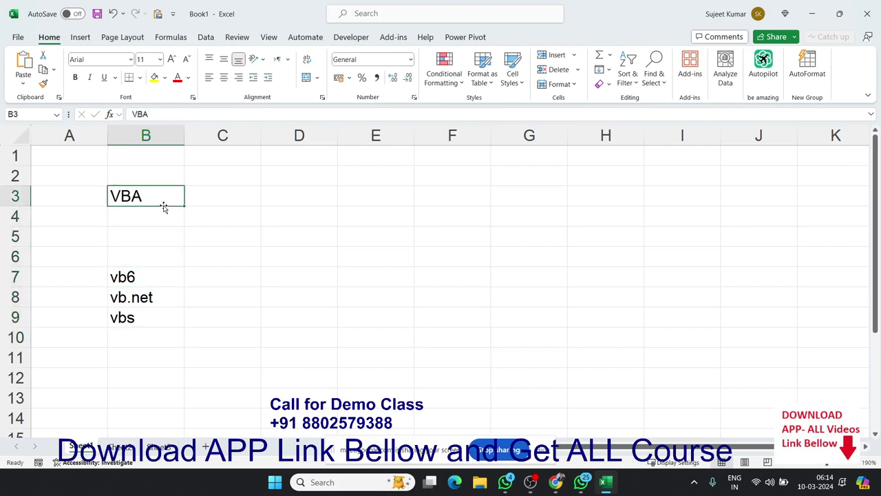
key(Down)
key(Down)
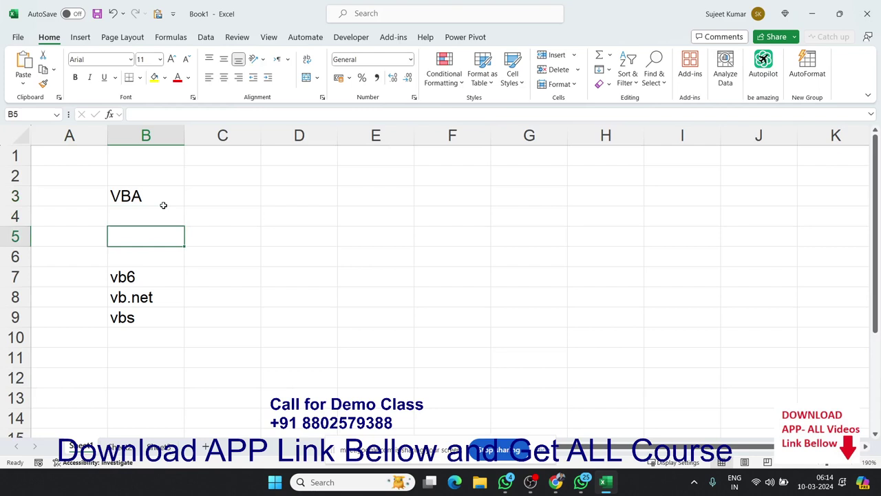
key(Up)
key(Up)
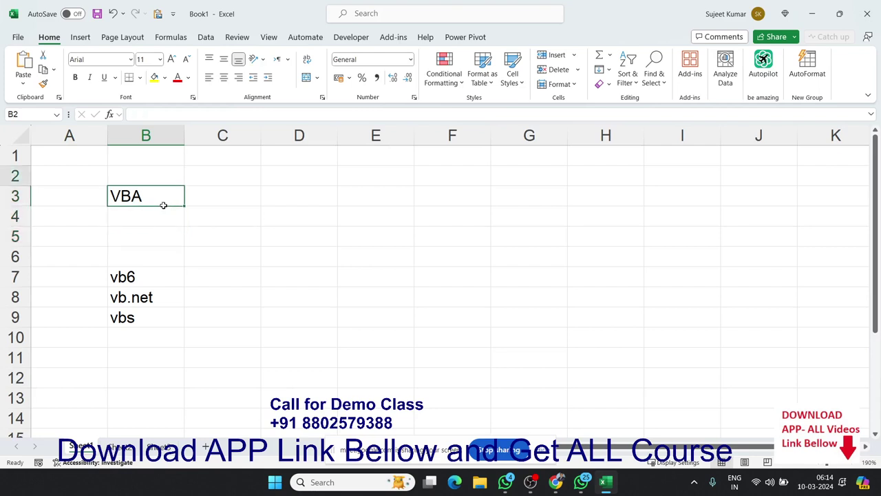
key(Up)
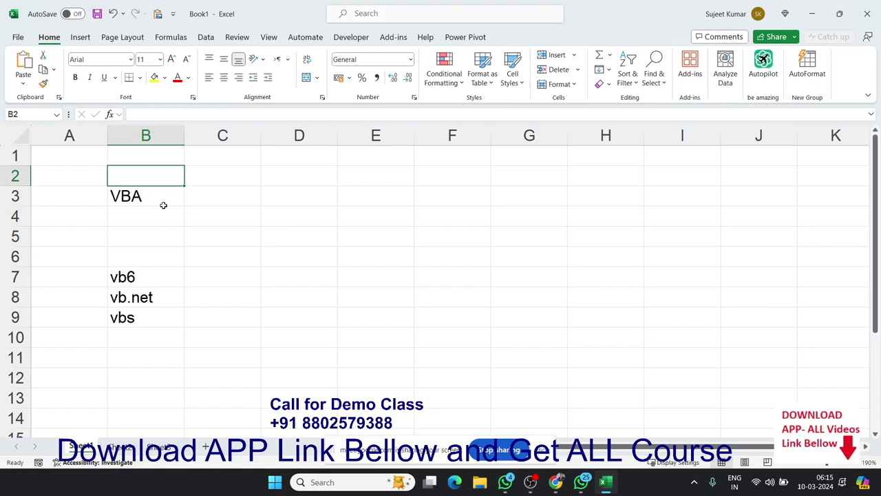
Step: Type Excel into cell A3 beside the VBA note
key(Down)
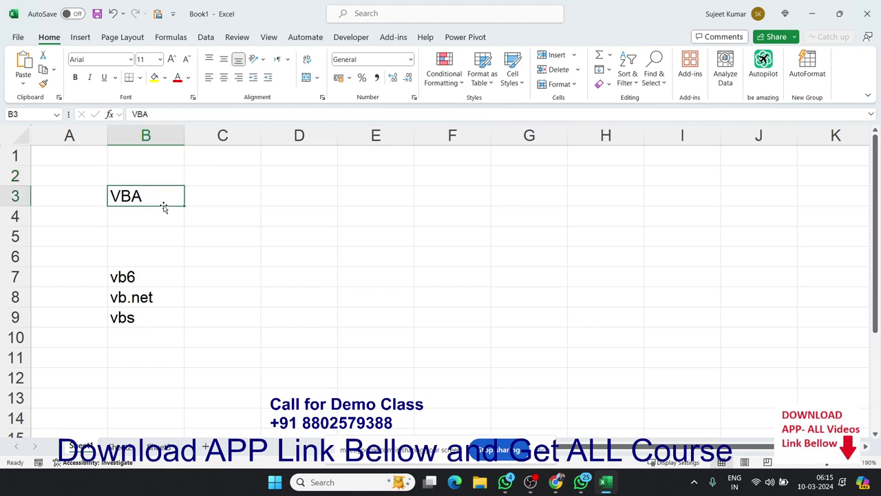
key(Right)
key(Left)
key(Left)
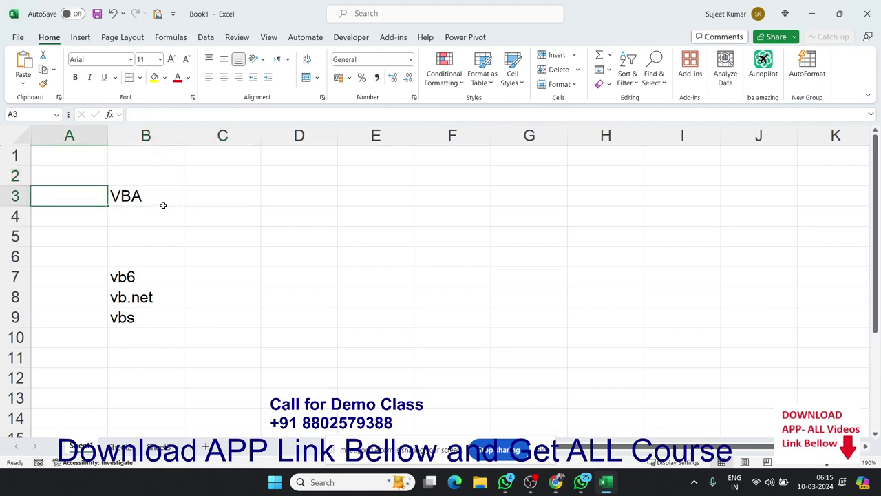
text(Ex)
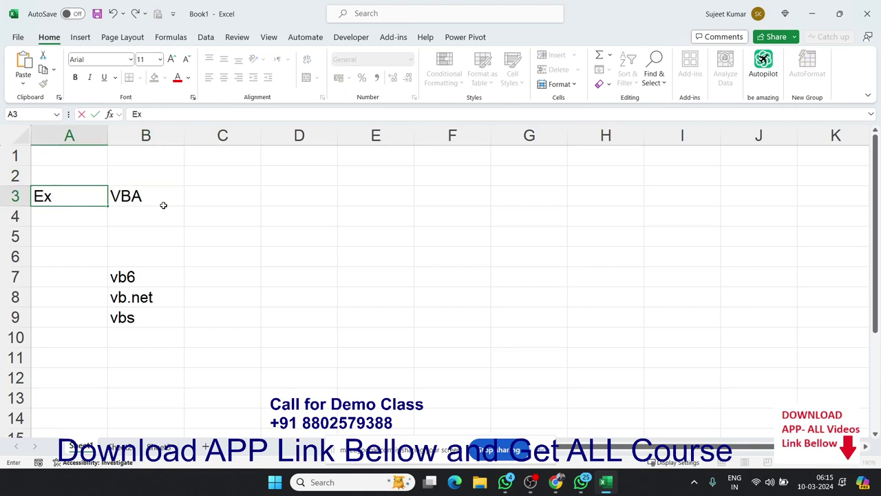
text(cel)
key(Right)
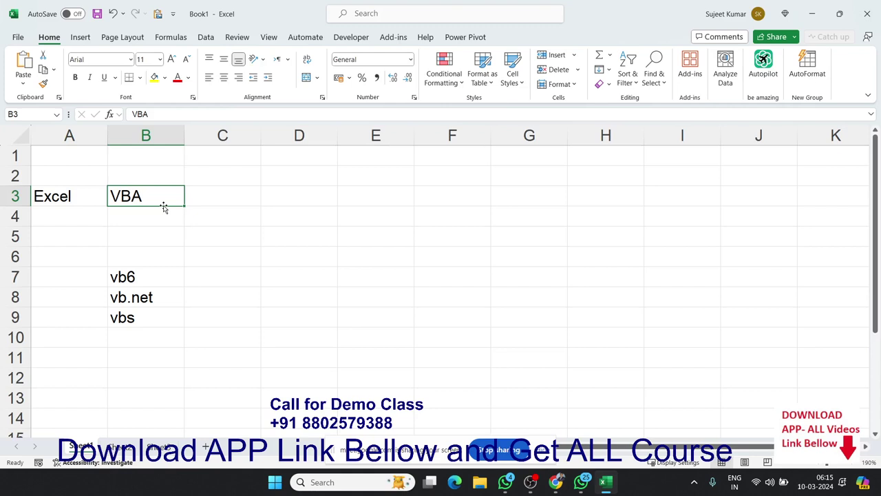
Step: Select column C, row 1, then cells C1 and C3, and return to VBA in B3
key(Up)
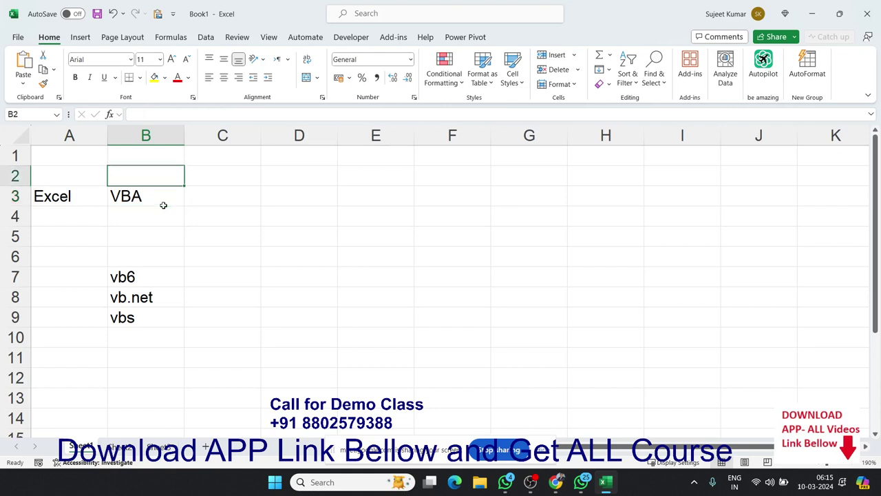
key(Right)
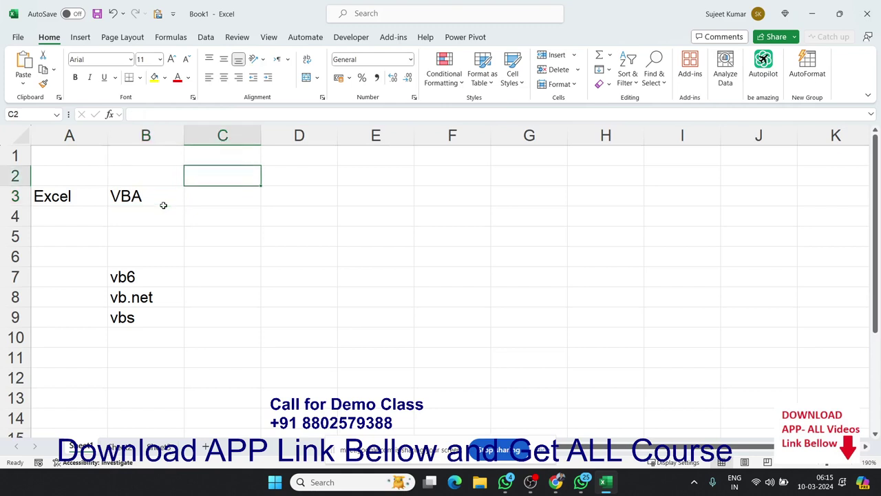
key(Down)
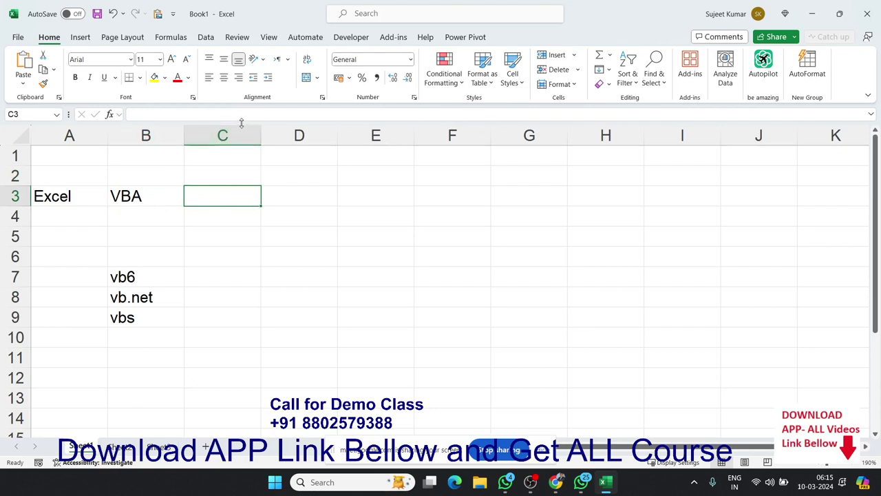
click(236, 135)
click(27, 155)
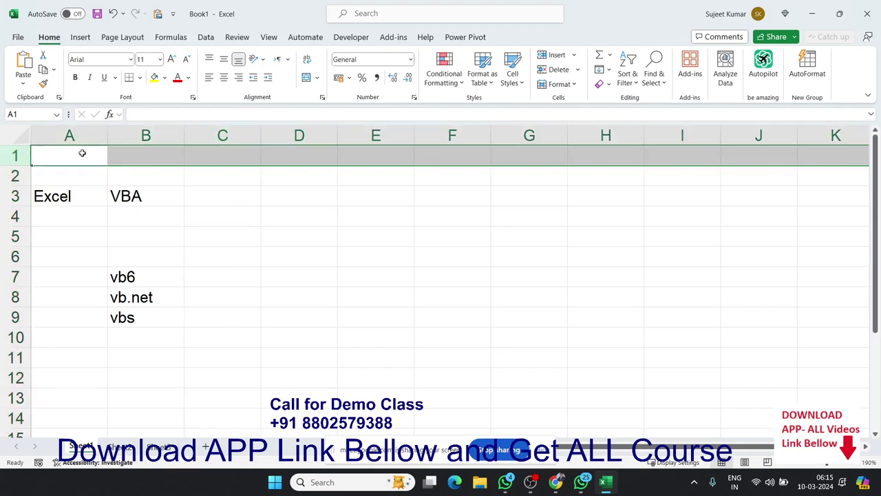
click(222, 162)
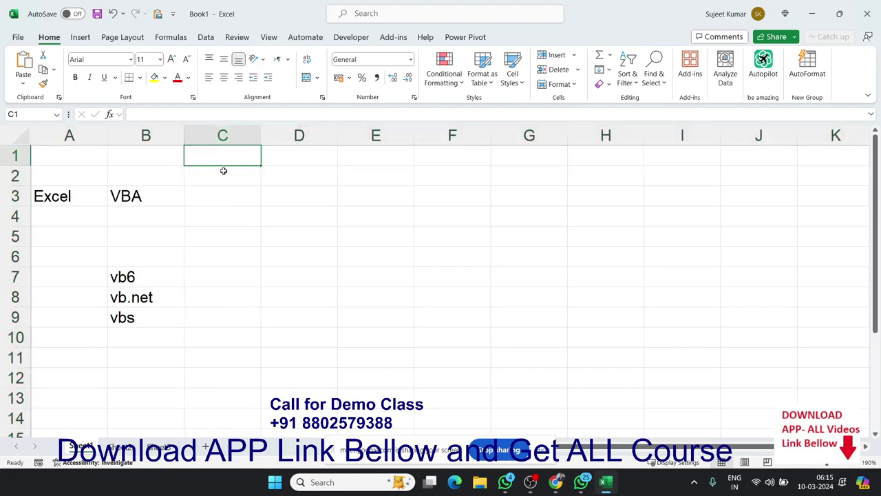
click(226, 187)
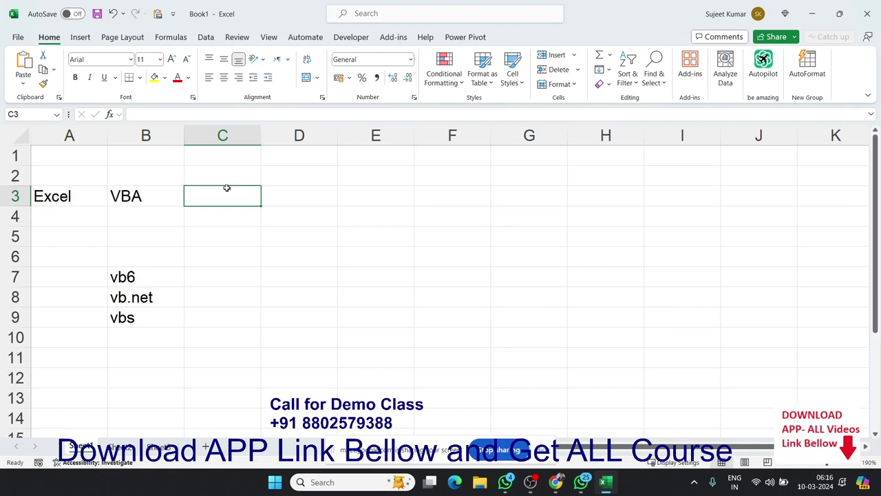
key(Left)
key(Left)
key(Right)
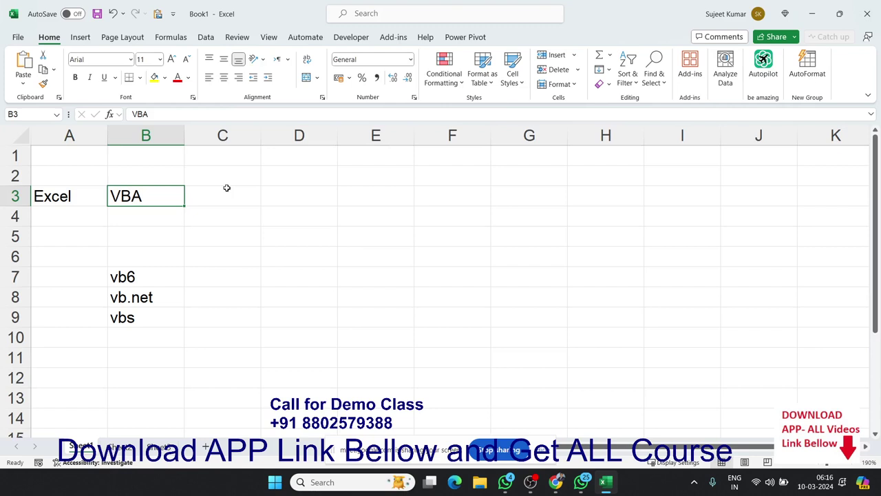
Step: Enter Macros in cell C4 beside the VBA note
click(226, 187)
key(Down)
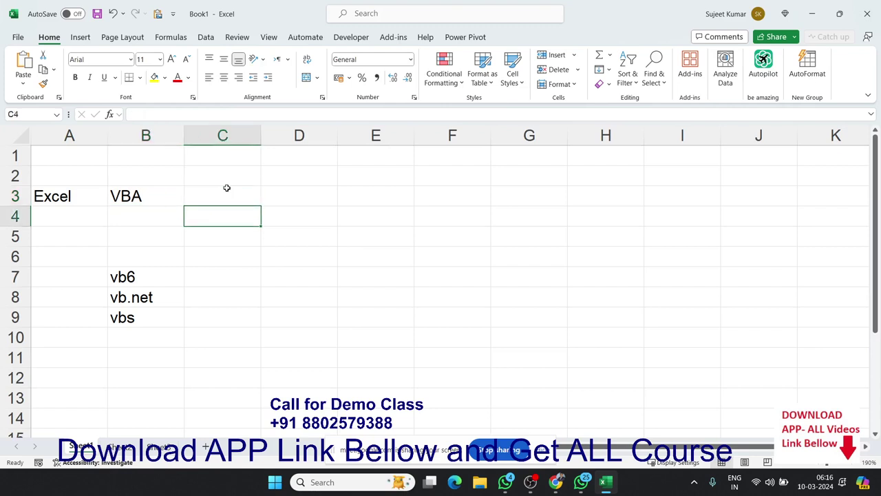
text(Ma)
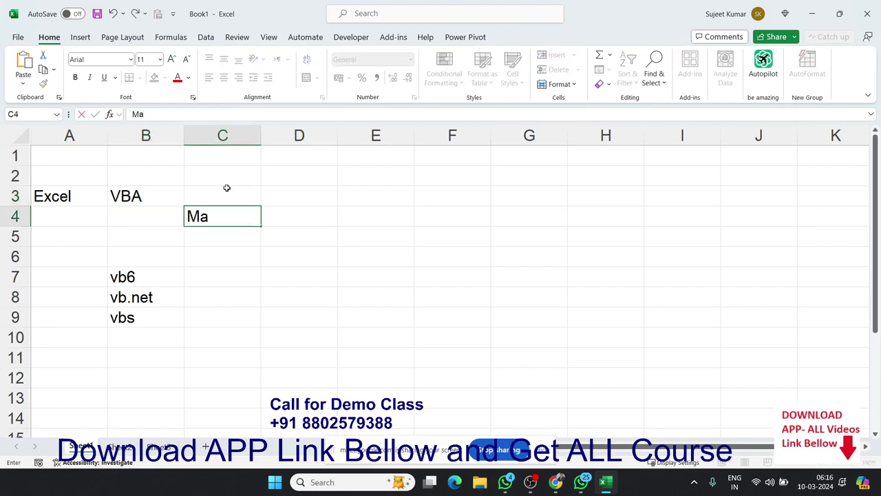
text(cros)
key(Return)
key(Return)
key(Return)
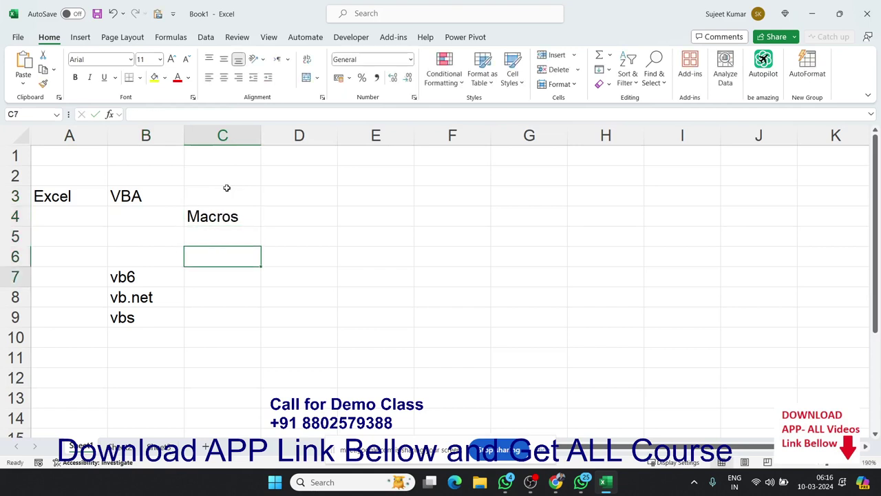
Step: Add Function in C7 and userform in C10, then return to C4
key(Down)
key(Up)
text(F)
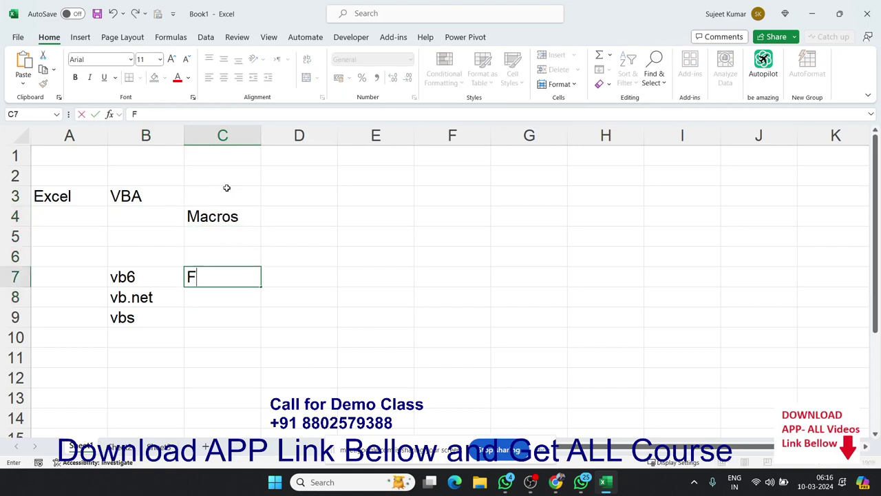
text(unction)
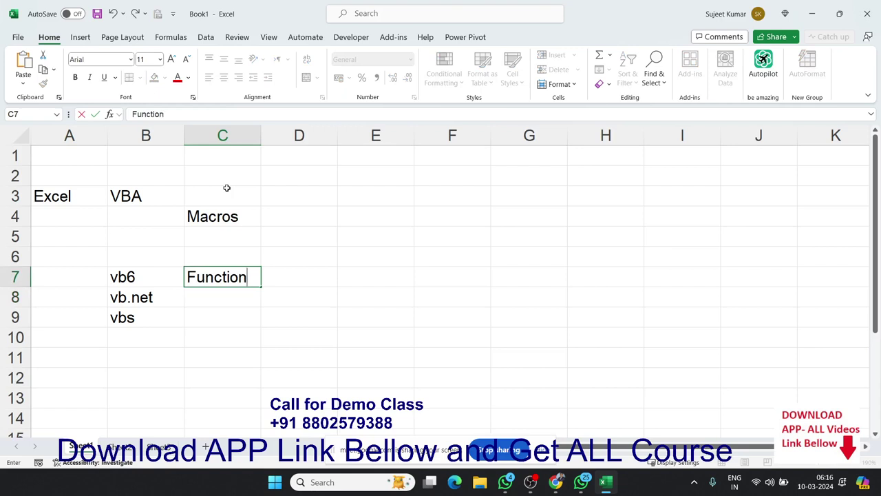
key(Return)
key(Return)
key(Return)
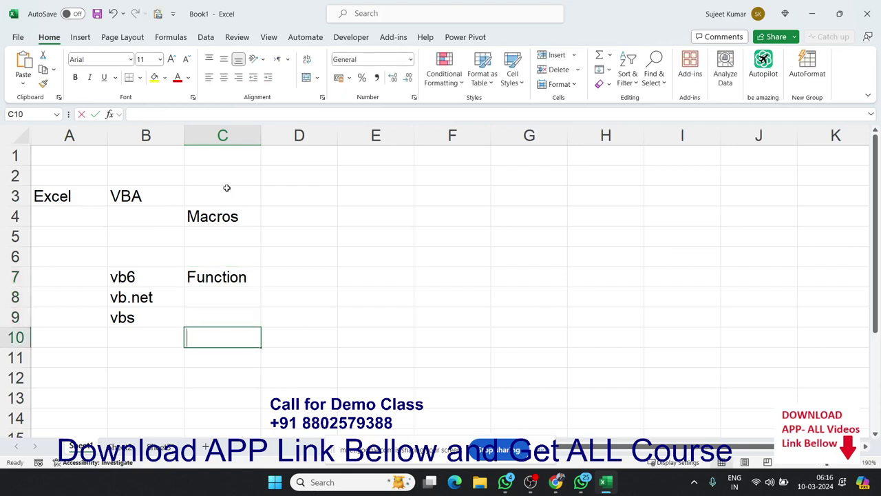
text(userform)
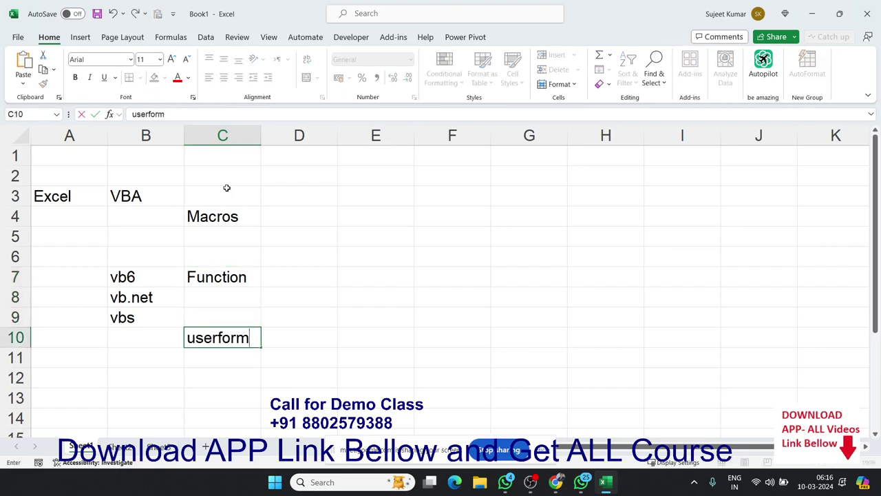
key(Left)
key(Left)
key(Right)
key(Right)
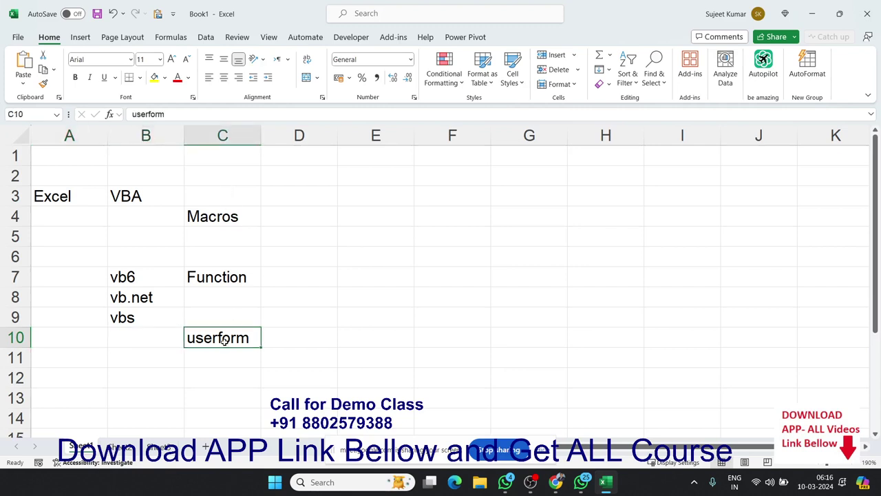
click(226, 220)
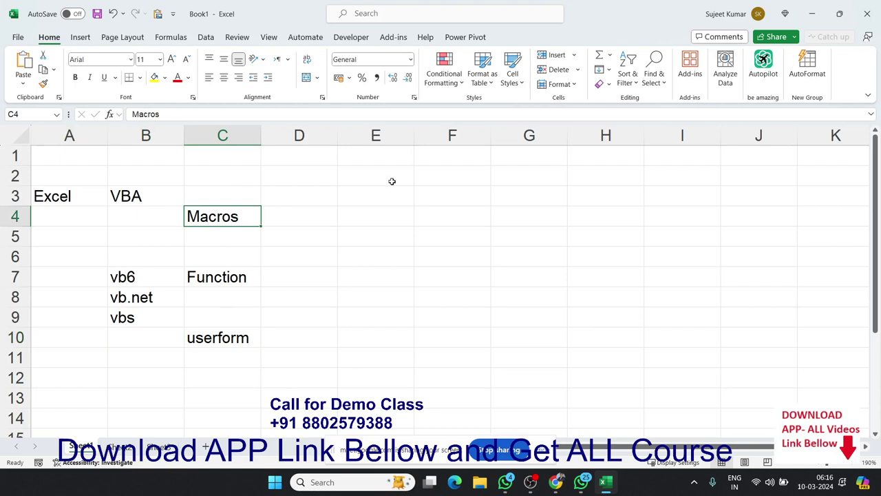
Step: Show the Developer tab's macro commands and dismiss the Record Macro tip
click(341, 37)
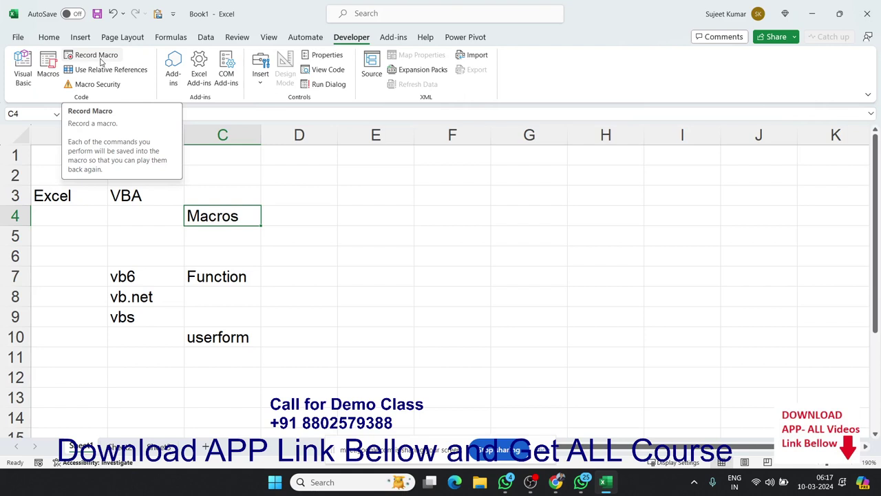
click(150, 202)
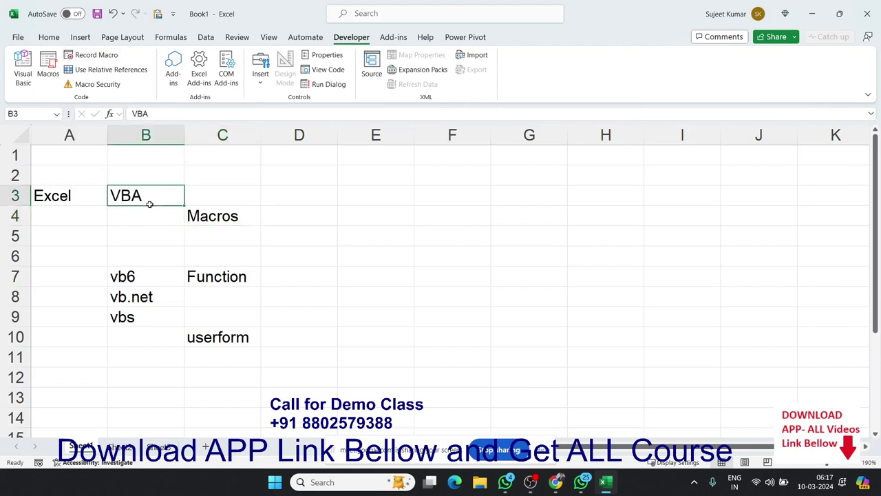
click(193, 216)
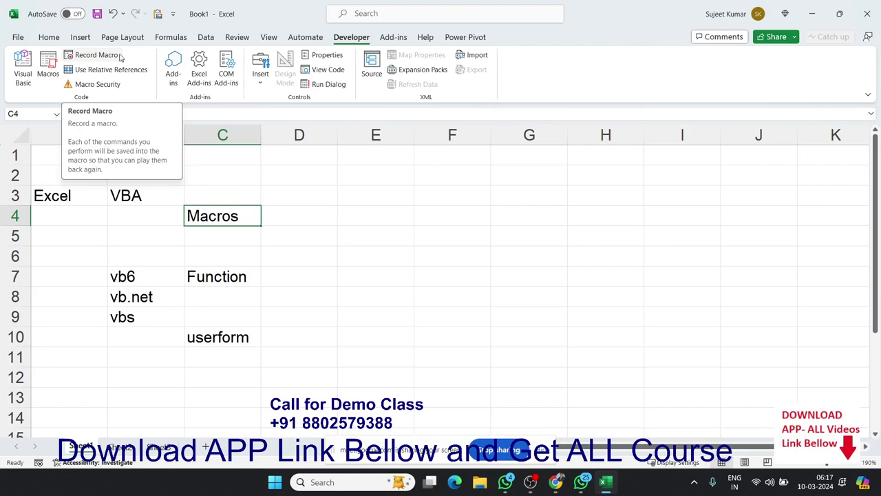
click(410, 199)
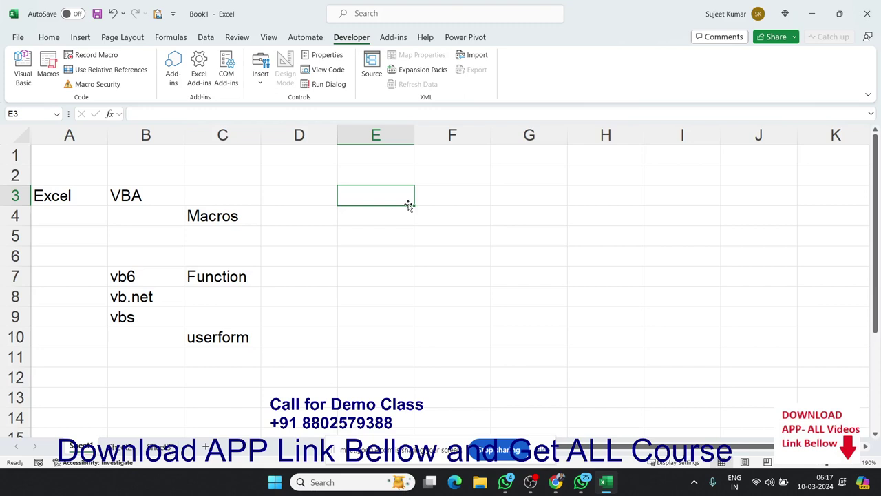
Step: Return to the Macros note in C4 and bring up File Explorer
key(Left)
key(Left)
key(Down)
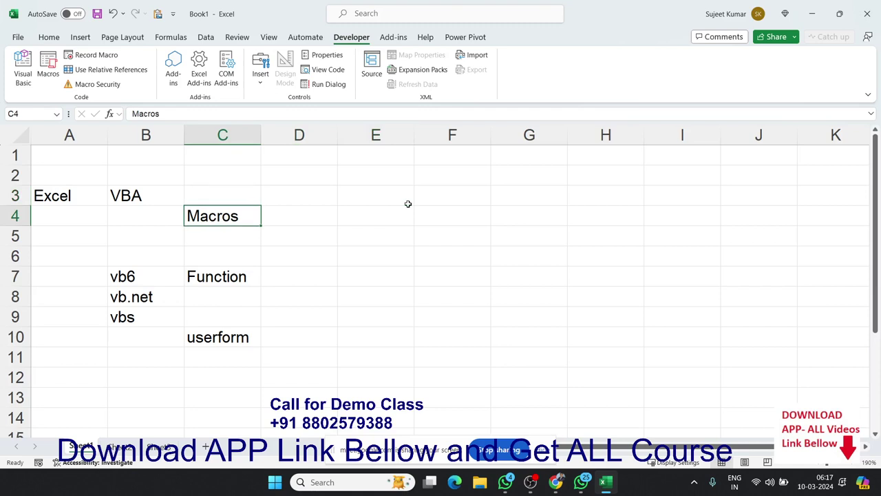
click(480, 482)
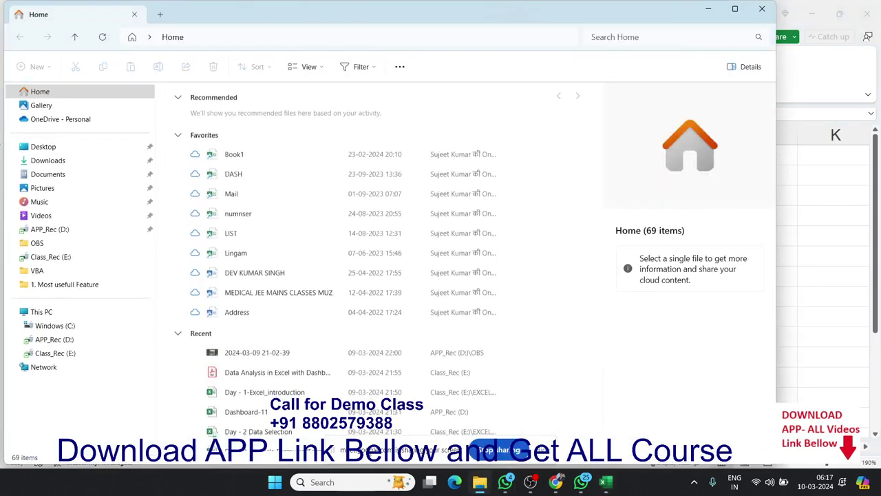
Step: Browse to Class_Rec (E:)\2024\Mar, which holds only folder 9, then switch back to Excel
click(80, 354)
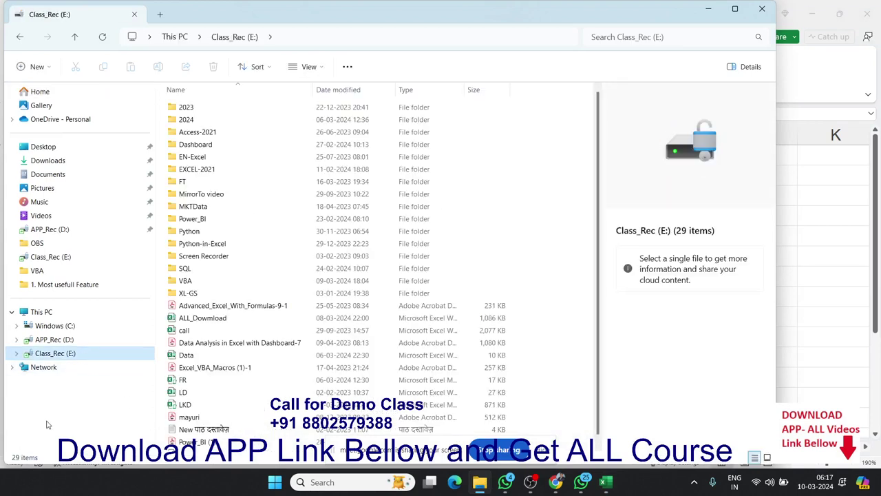
click(192, 124)
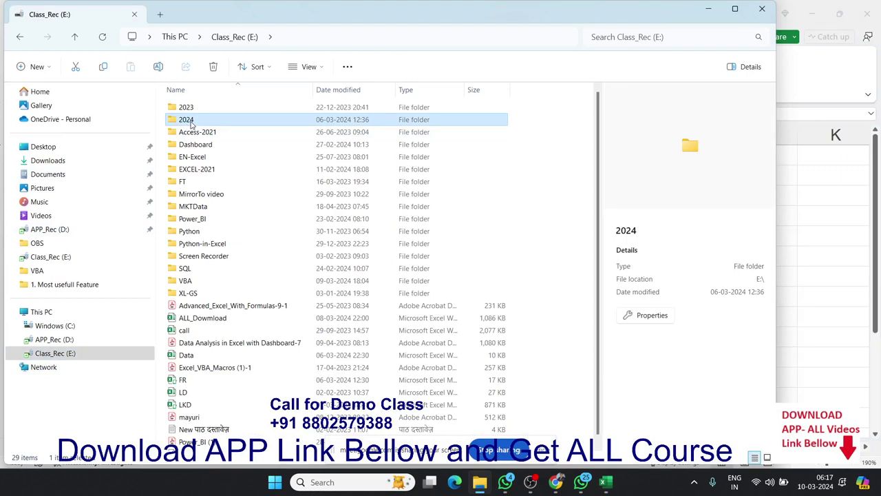
double_click(192, 123)
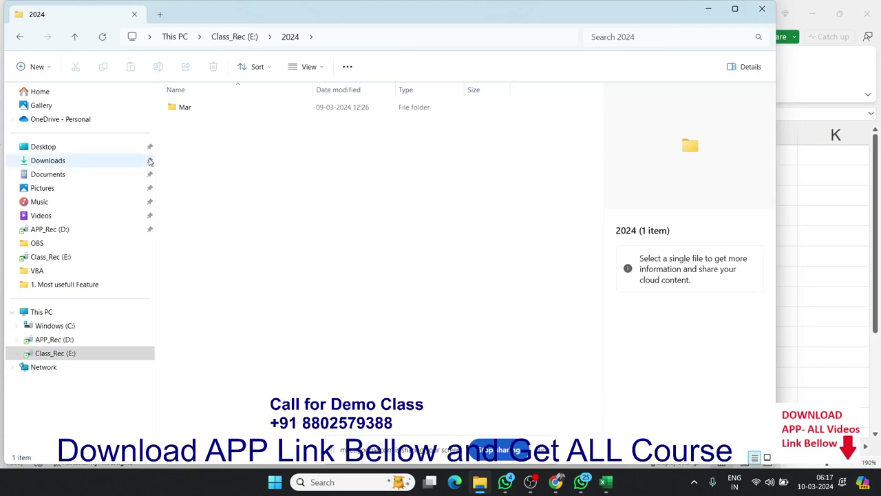
double_click(209, 109)
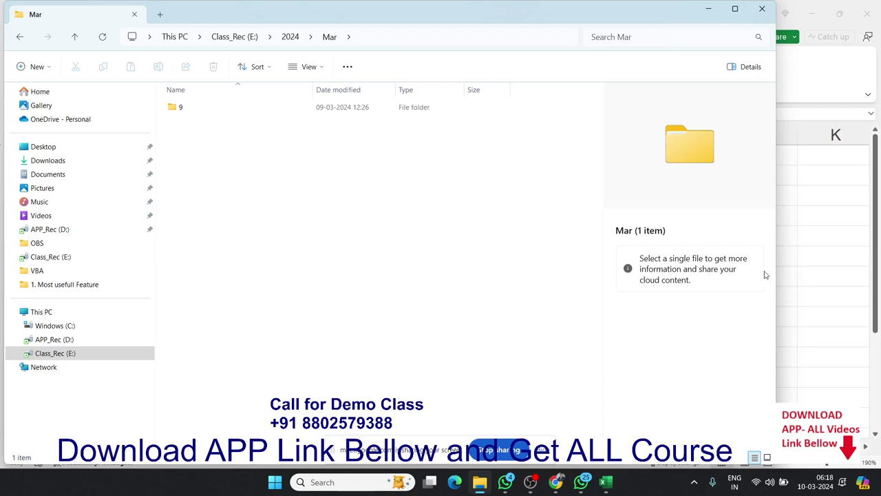
click(836, 264)
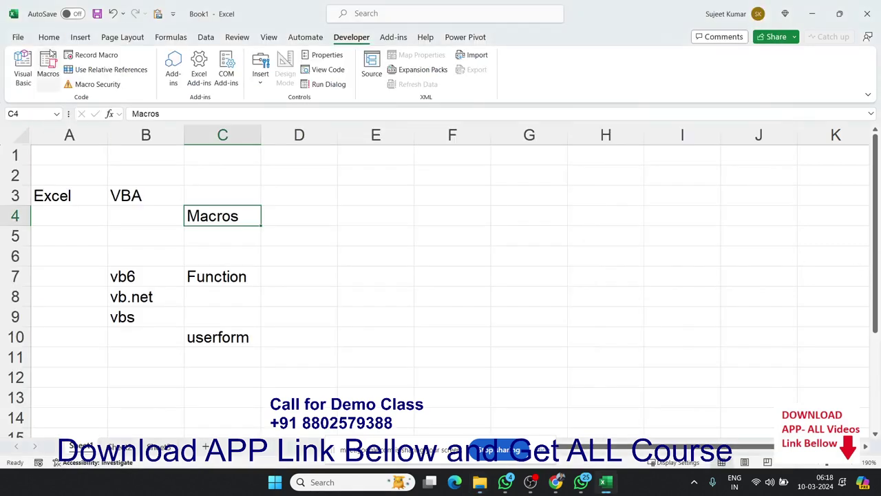
Step: Open the FR workbook from the Recent list and accept its File & Folder Created message
click(19, 37)
scroll(172, 358, down, 3)
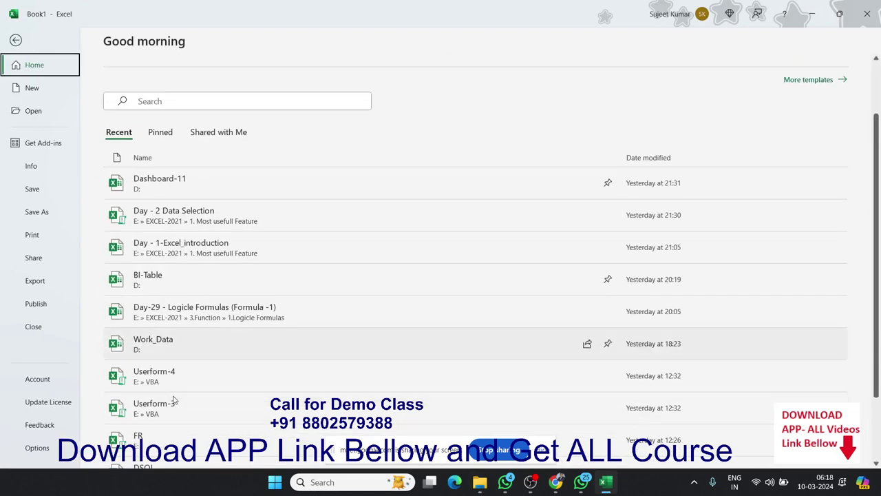
scroll(176, 406, down, 2)
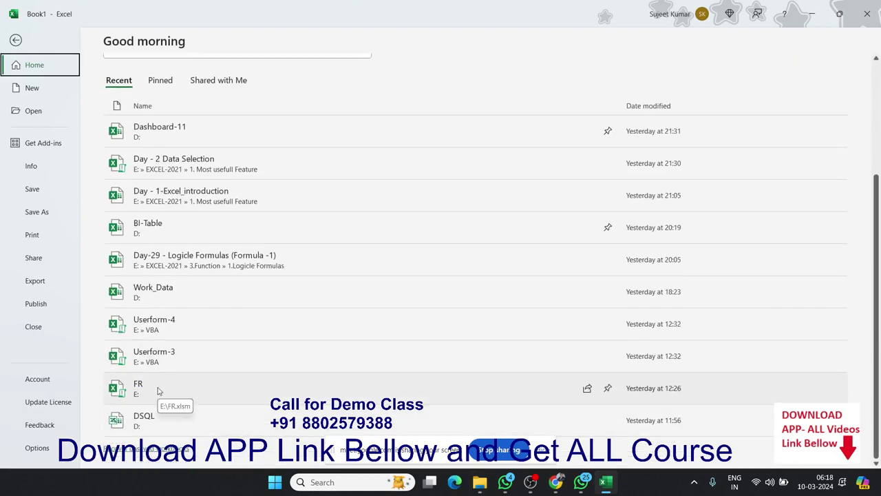
click(157, 390)
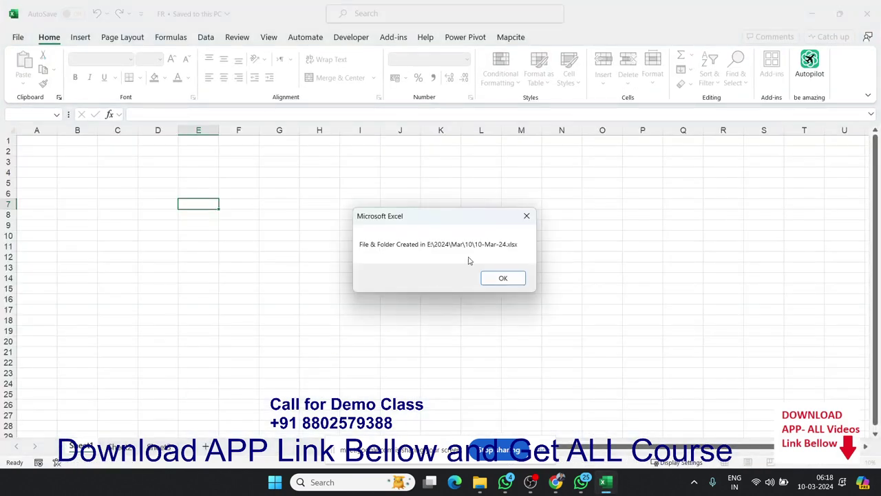
click(501, 278)
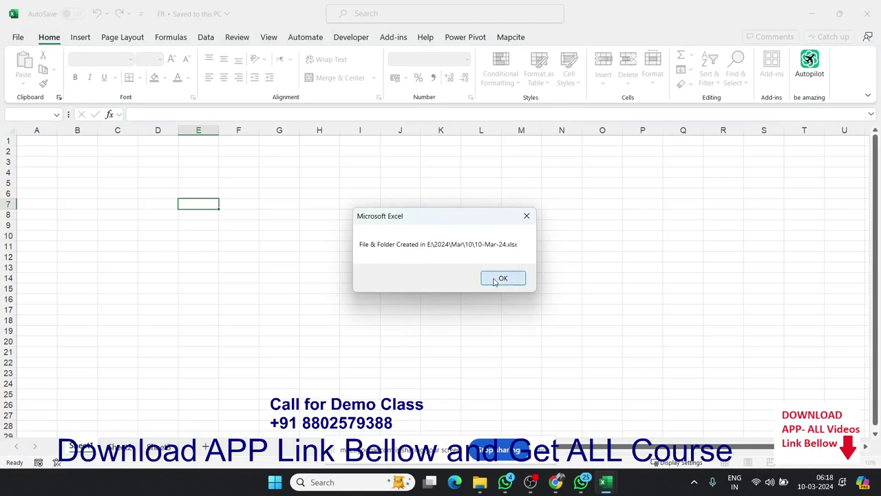
click(479, 482)
Step: Open the new folder 10 to check the 10-Mar-24 workbook, then return to Excel
double_click(267, 123)
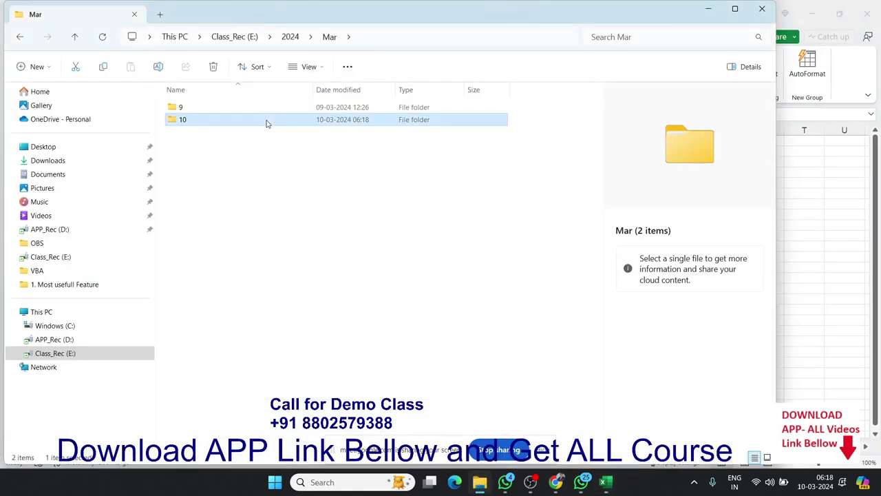
drag(446, 192, 165, 99)
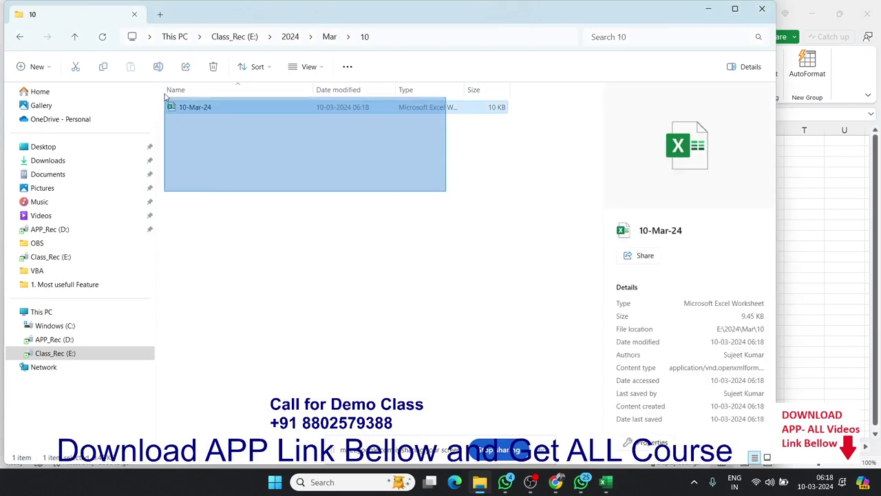
click(230, 146)
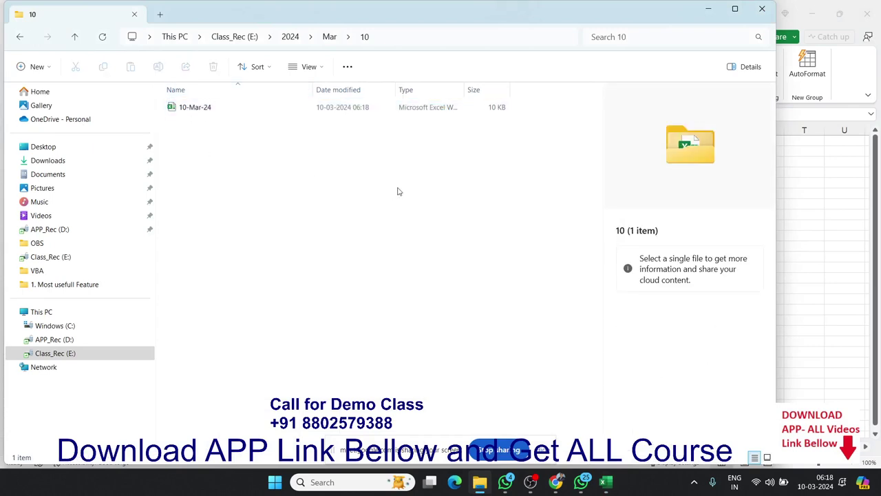
click(815, 211)
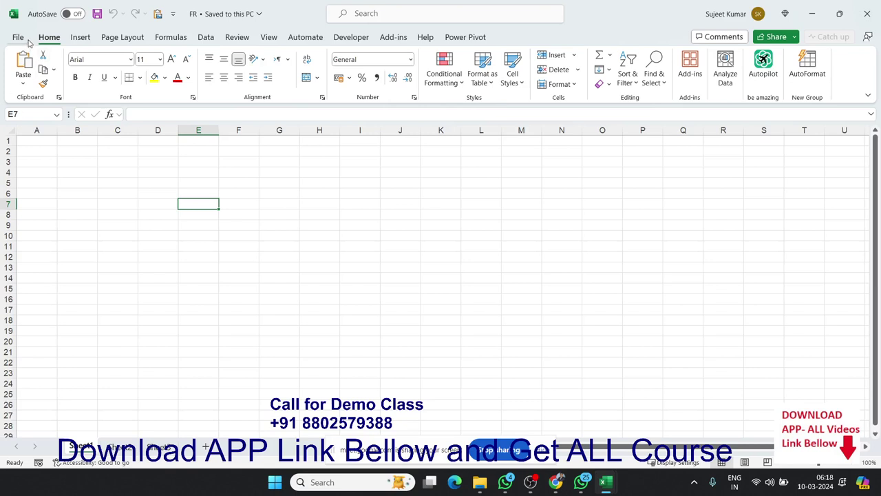
Step: View the Developer macro list containing pro, close it, and open the Start menu
click(352, 36)
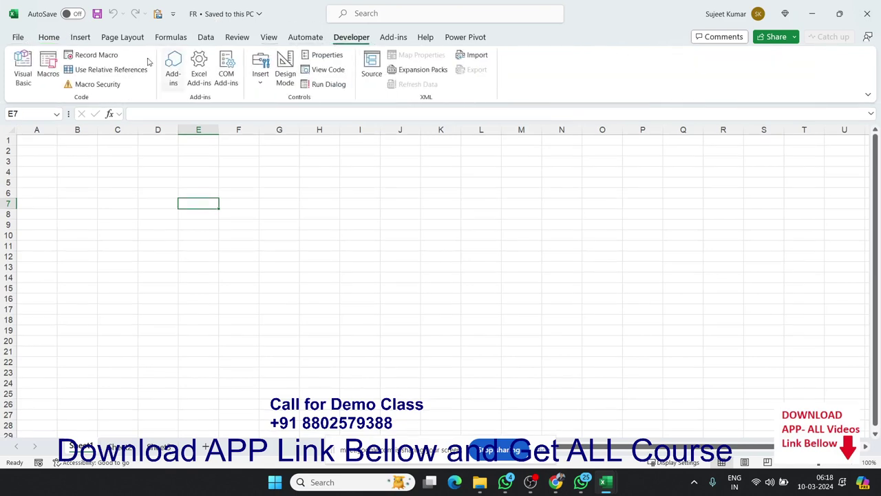
click(43, 74)
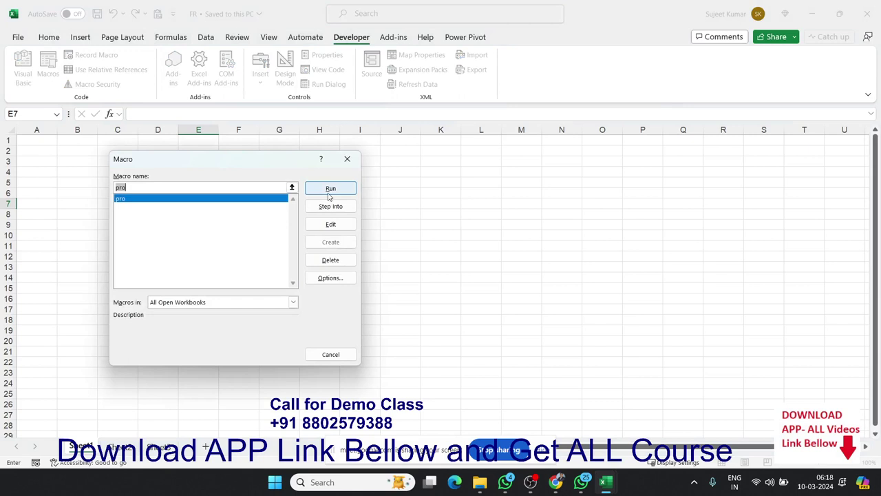
click(348, 160)
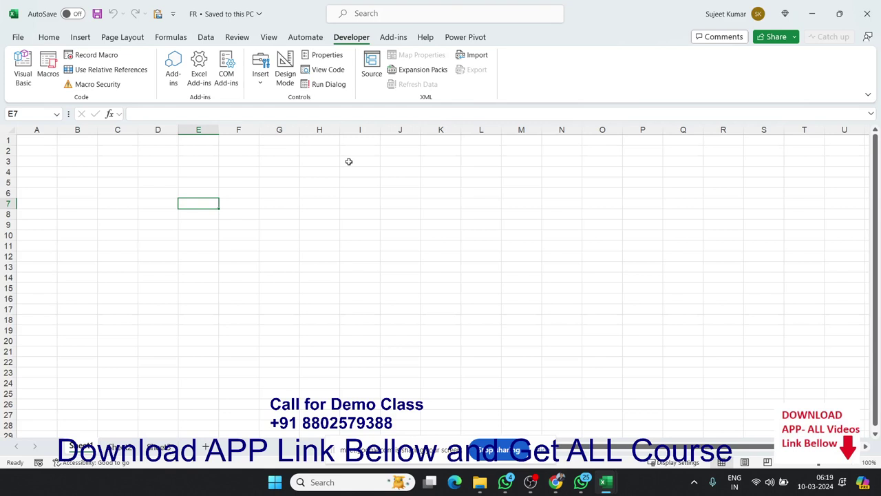
key(super)
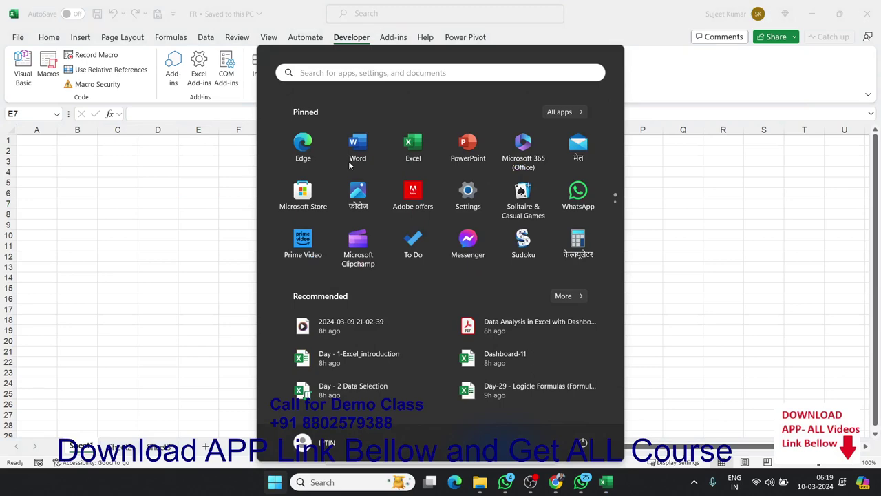
Step: Search Start for 'tas' to find Task Scheduler, then return to the FR workbook
text(tas)
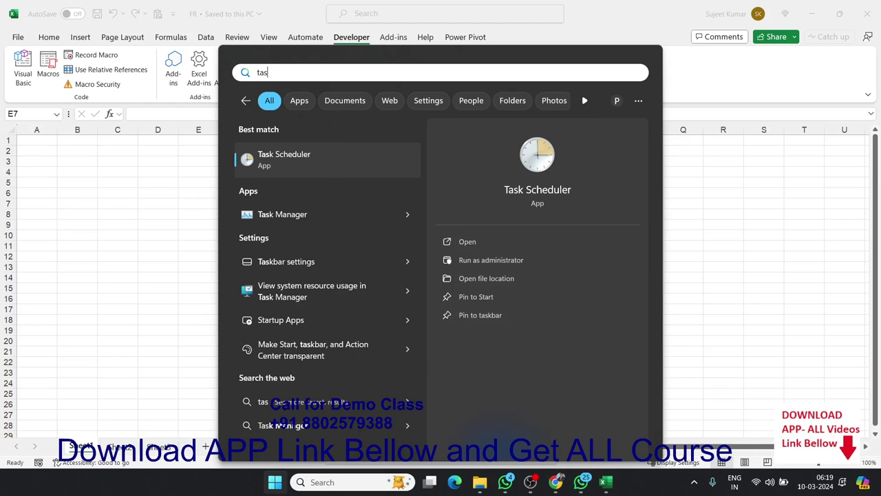
click(58, 203)
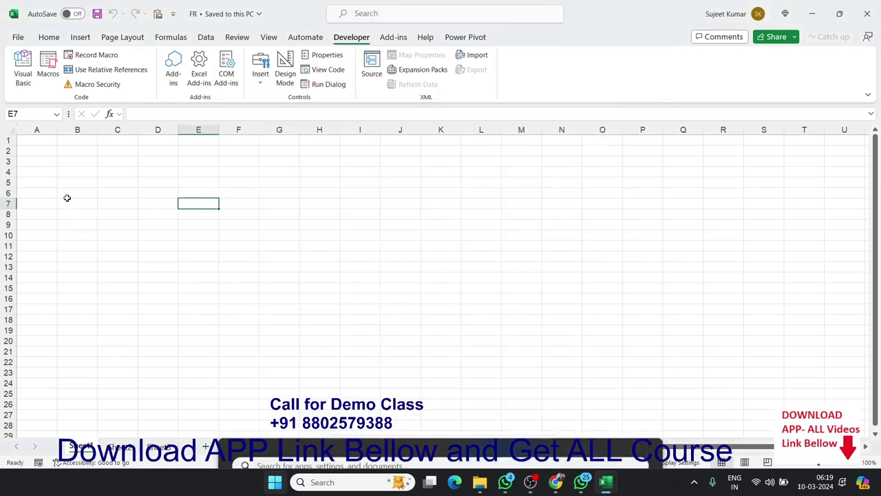
Step: Review the pro macro's code in Module1, which saves a dated .xlsx, then minimise the editor
click(48, 76)
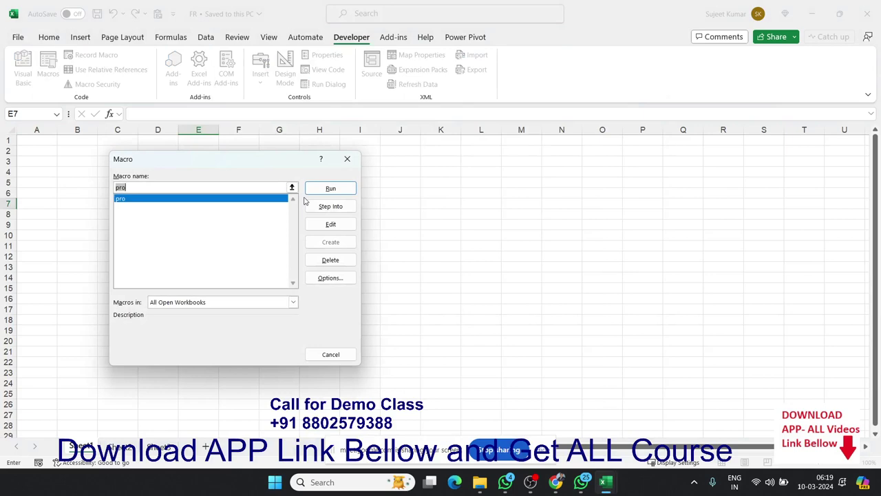
click(335, 225)
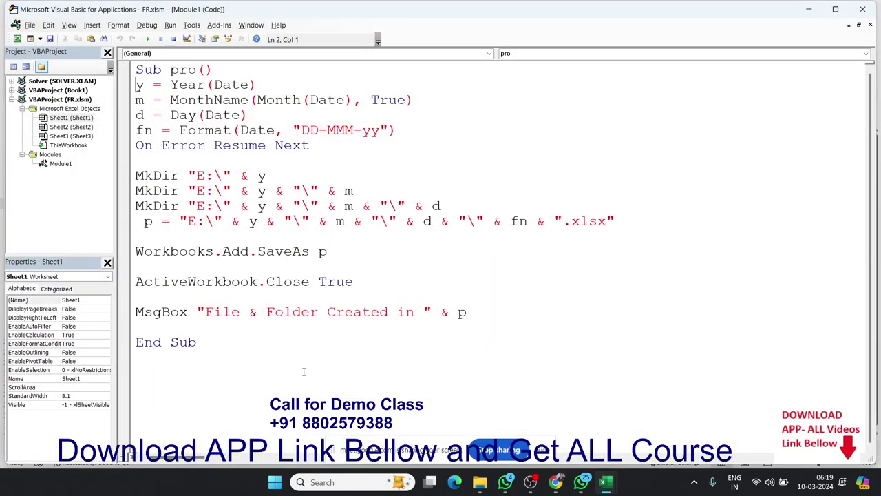
drag(303, 370, 135, 69)
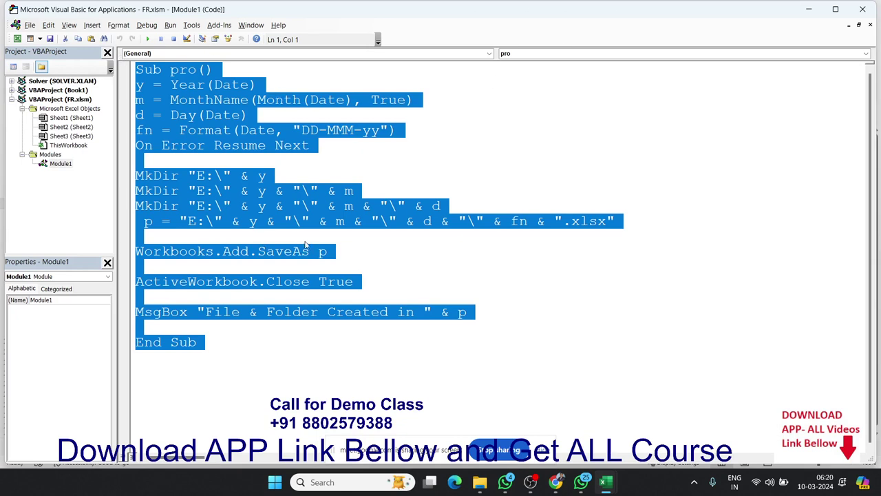
click(356, 221)
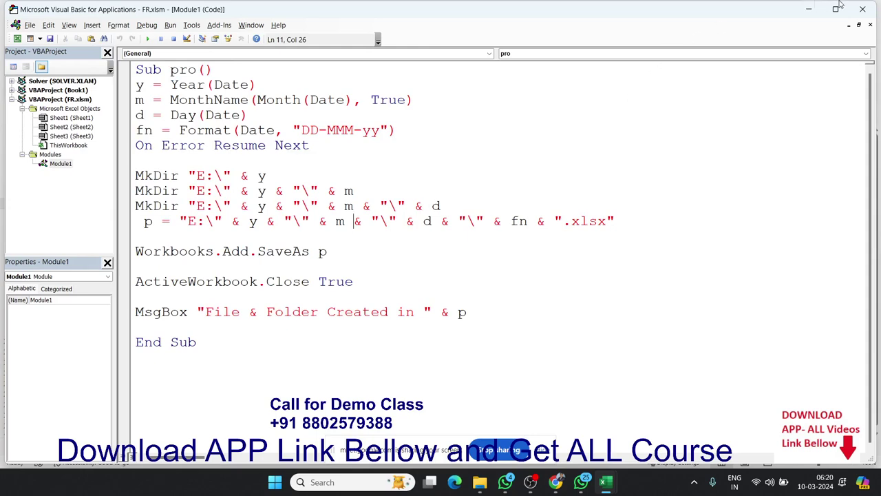
click(813, 10)
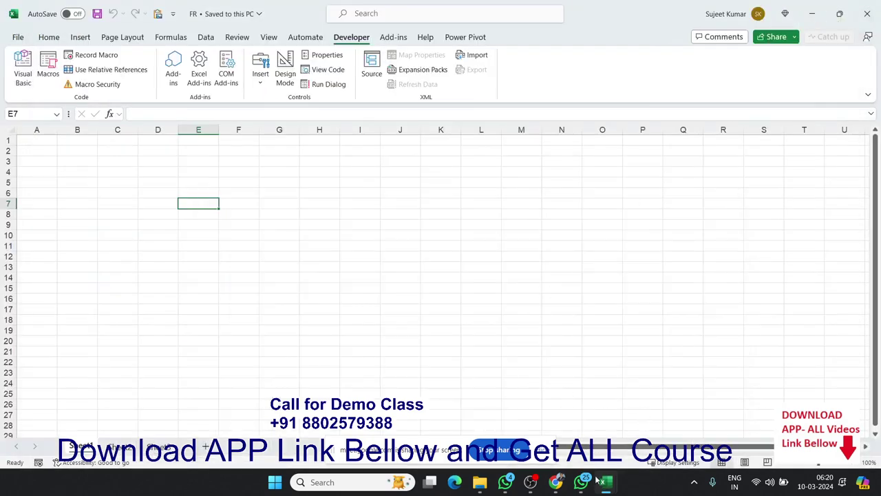
Step: Bring the Book1 concept-notes workbook to the front, select cell D5, then switch to the browser
mouse_move(603, 484)
click(517, 448)
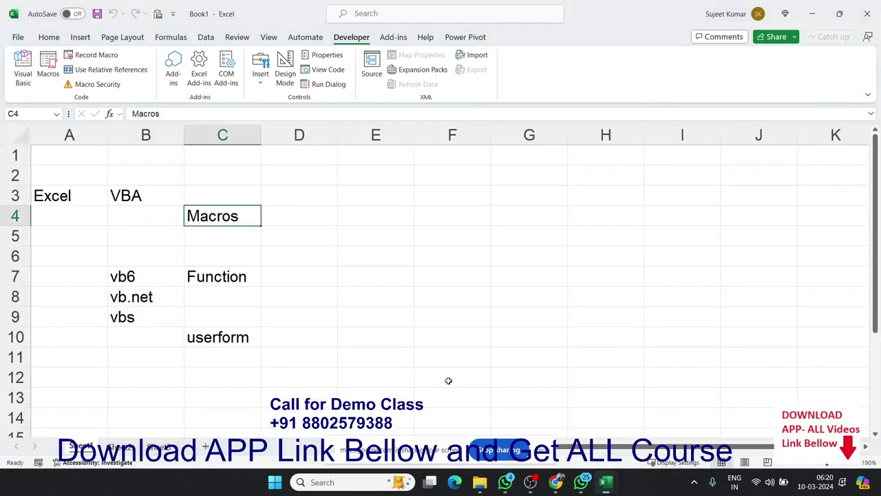
click(265, 238)
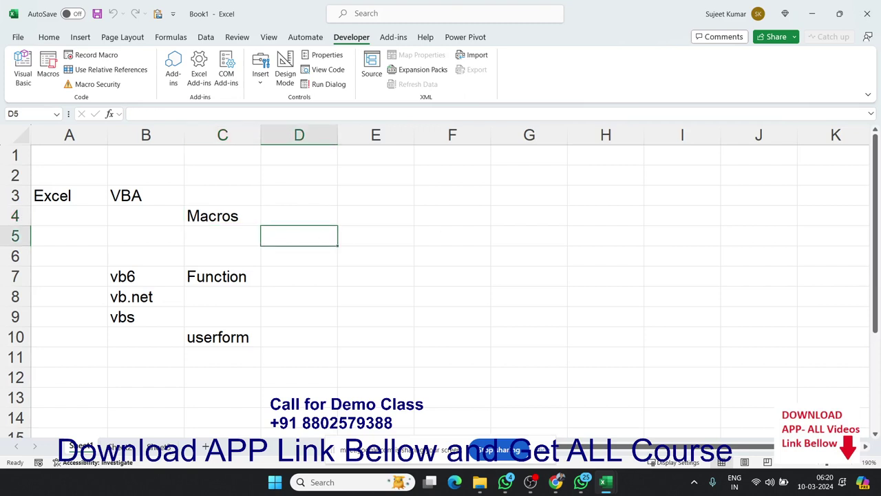
key(alt+Tab)
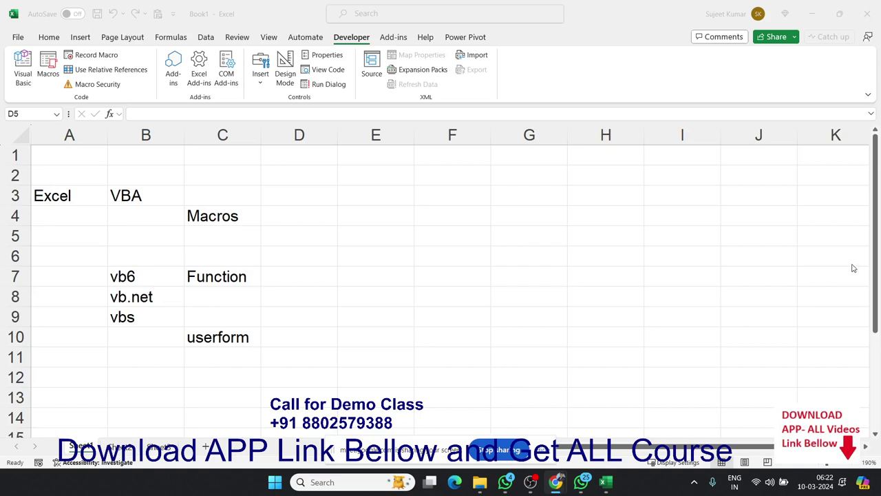
Step: Enter sample values 15 in F3 and 5, 5, 12 down G3:G5
click(428, 202)
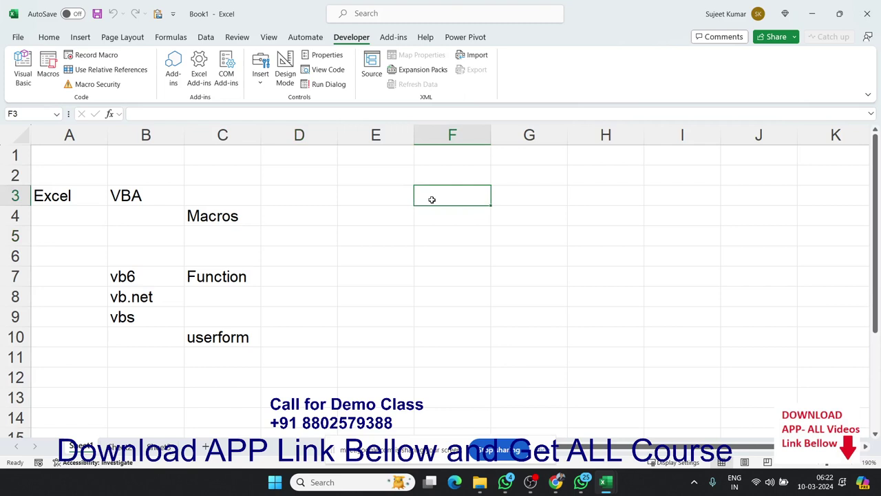
text(15)
key(Return)
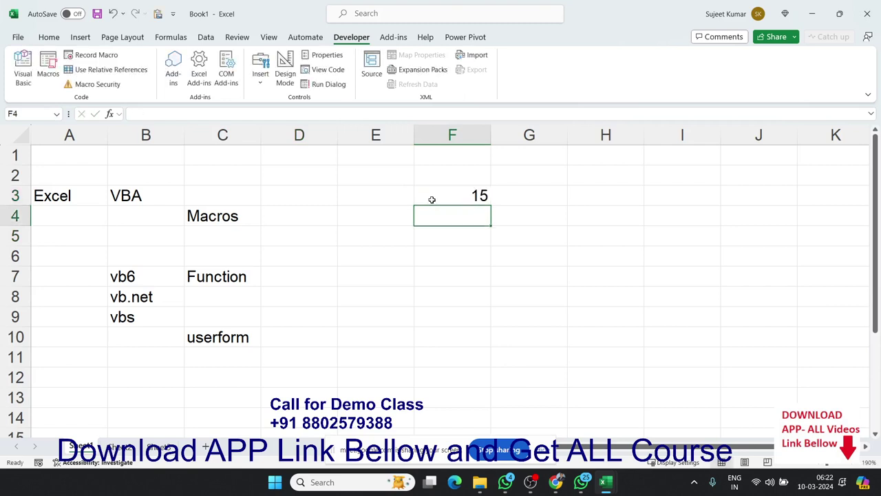
key(Right)
key(Up)
key(Left)
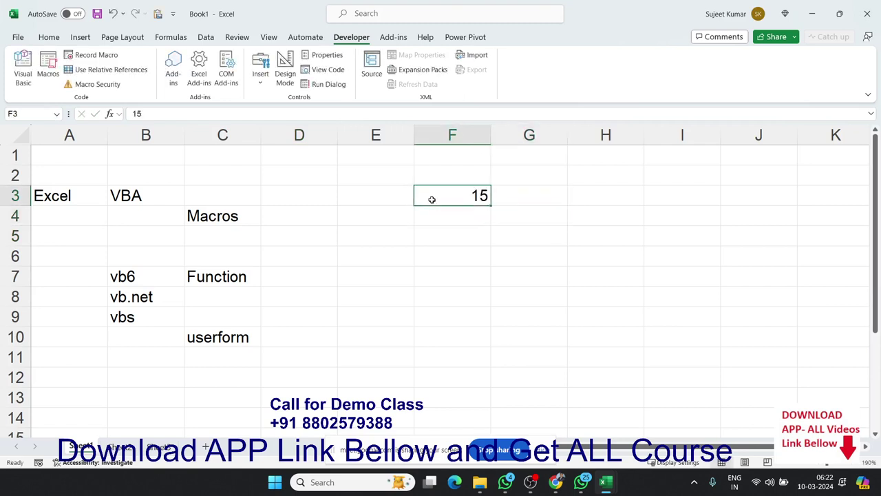
key(Right)
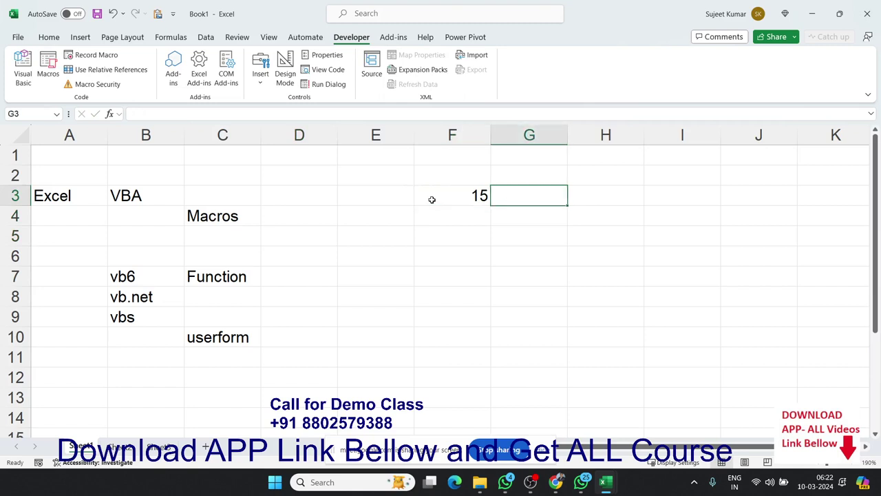
text(5)
key(Return)
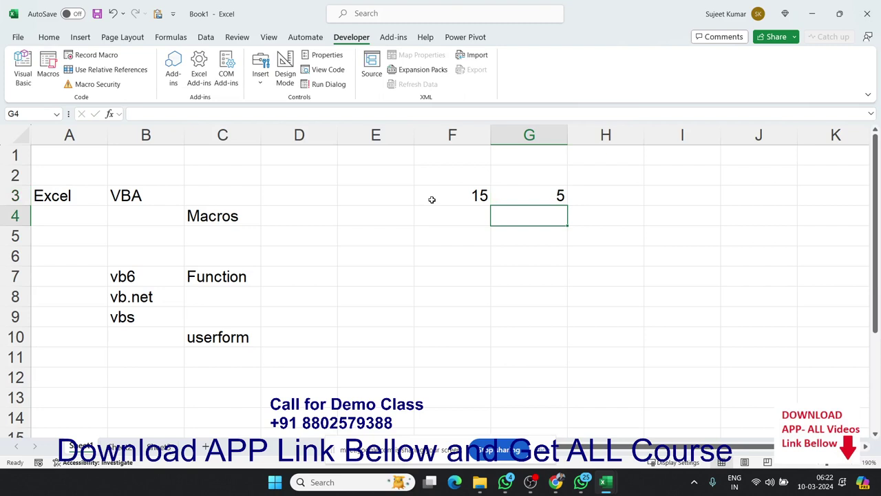
text(5)
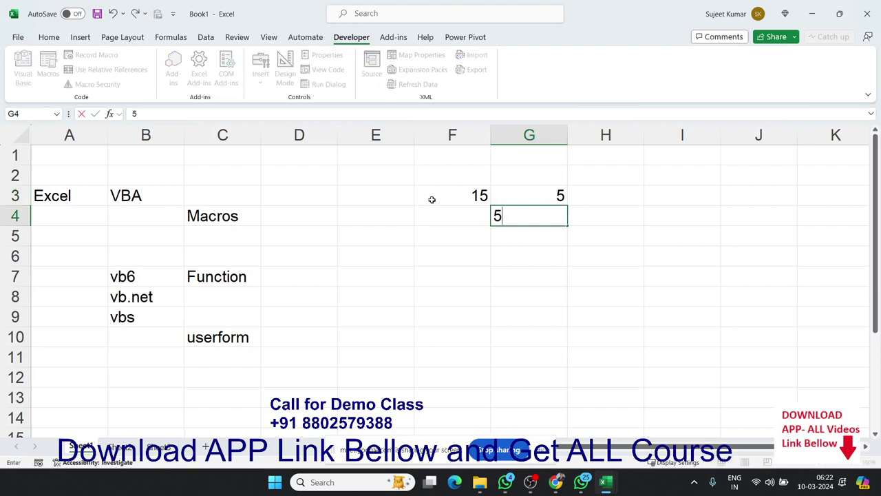
key(Return)
text(12)
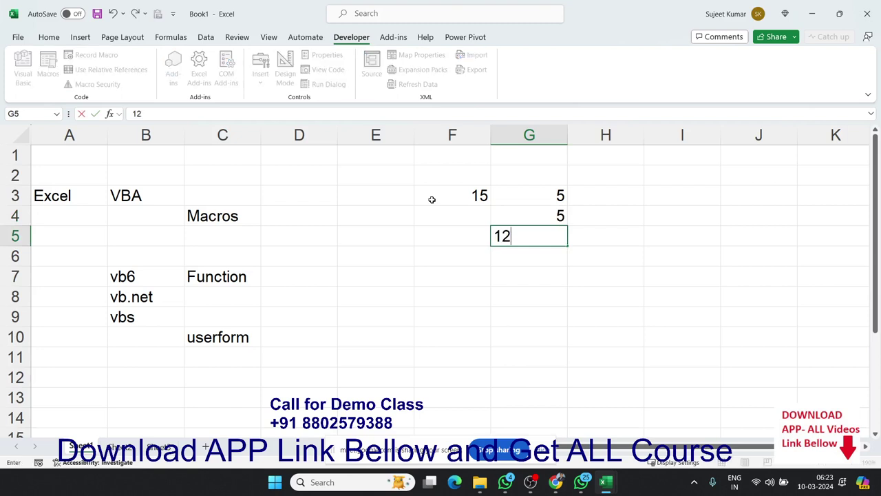
key(Return)
Step: Clear the 5, 5, 12 from G3:G5 and return to the 15 in F3
key(Up)
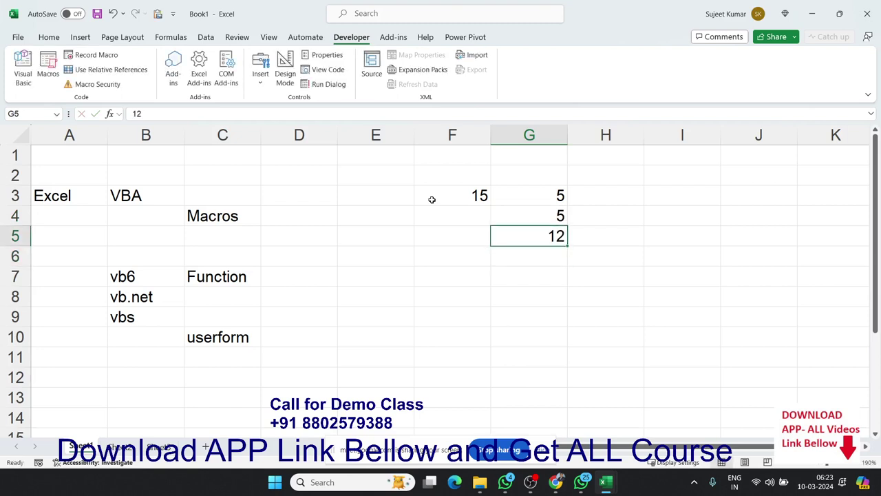
key(shift+Up)
key(shift+Up)
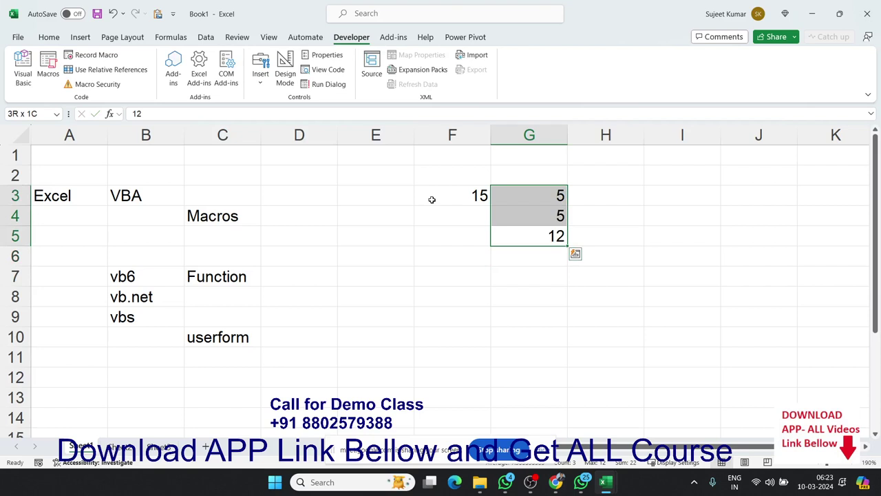
key(Delete)
key(Left)
key(Up)
key(Up)
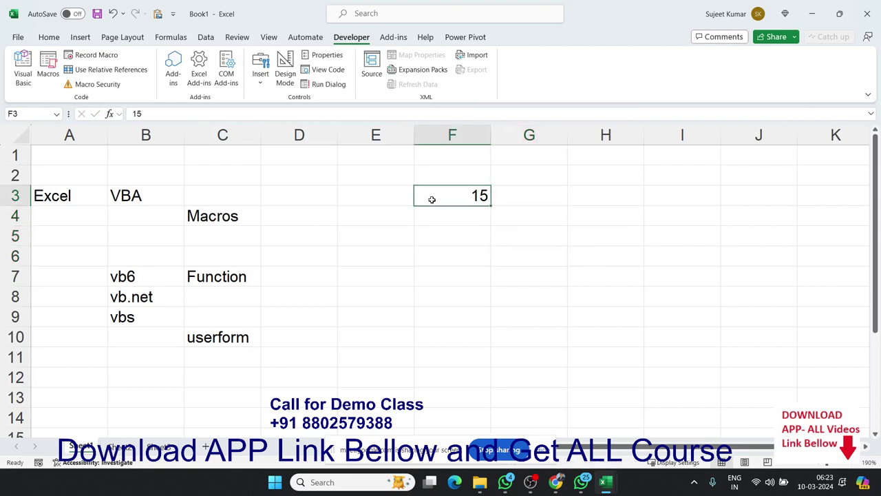
key(Up)
key(Down)
key(Delete)
text(80)
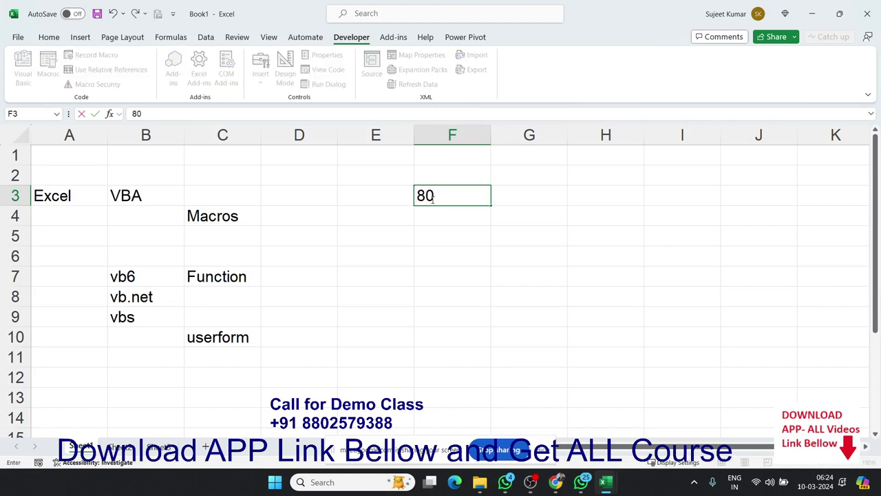
text(%)
key(Tab)
key(Down)
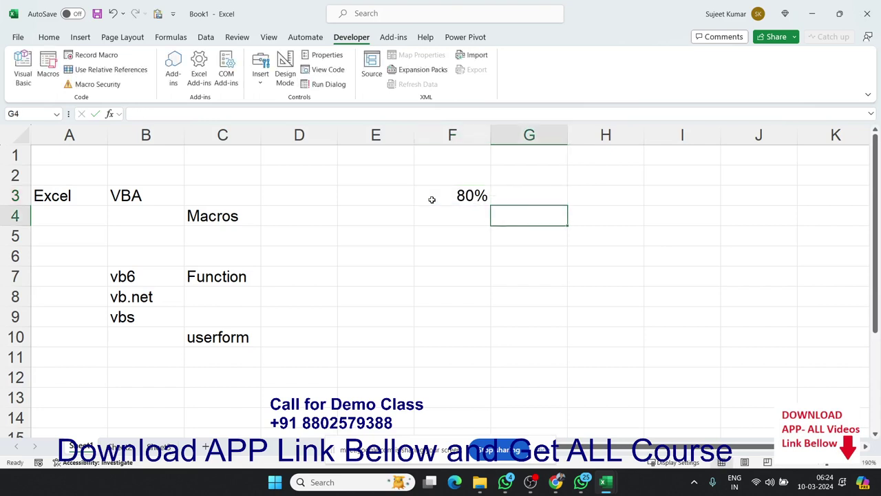
text(80)
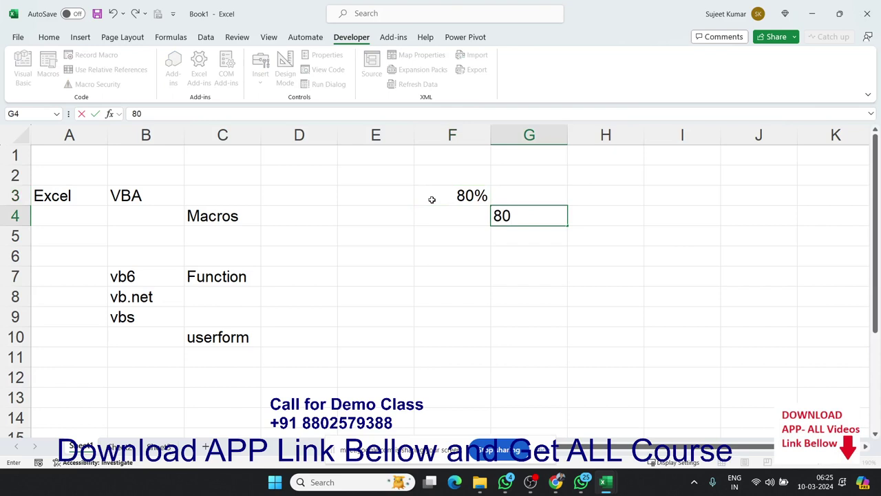
key(Escape)
click(432, 200)
key(Right)
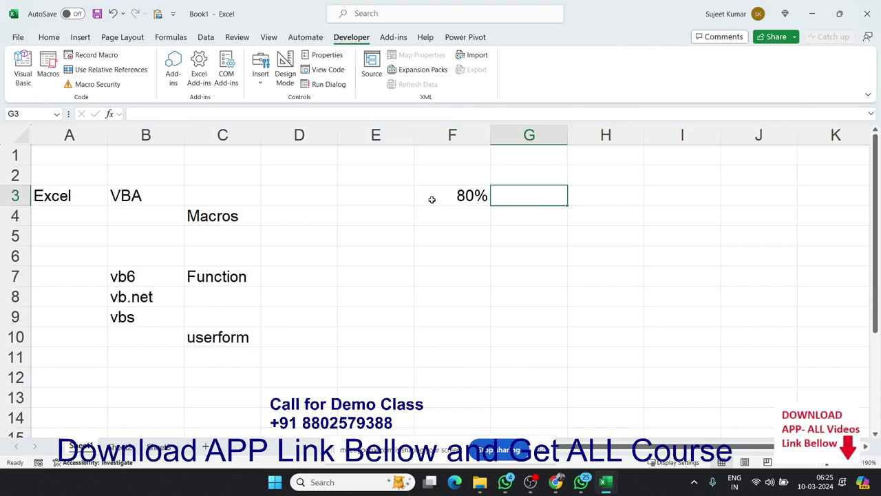
click(431, 199)
key(Delete)
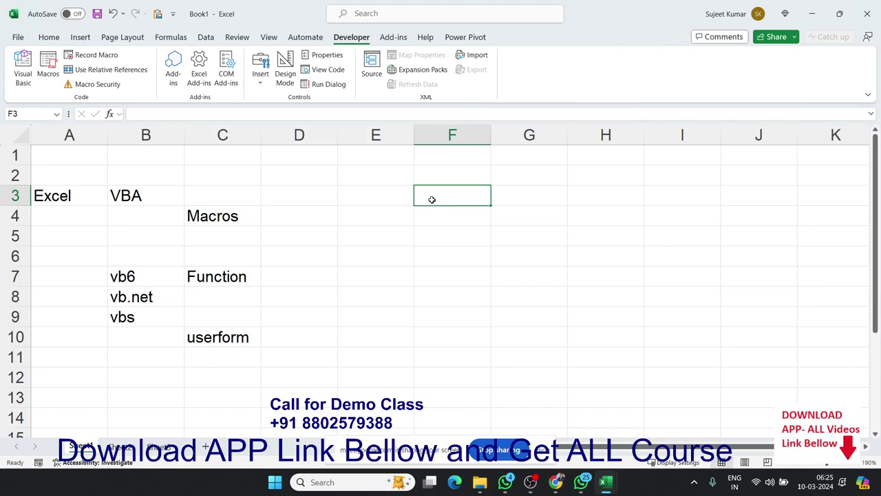
Step: Enter a person's full name in F3 and its lowercase, spaceless form in H3
text(Sujeet)
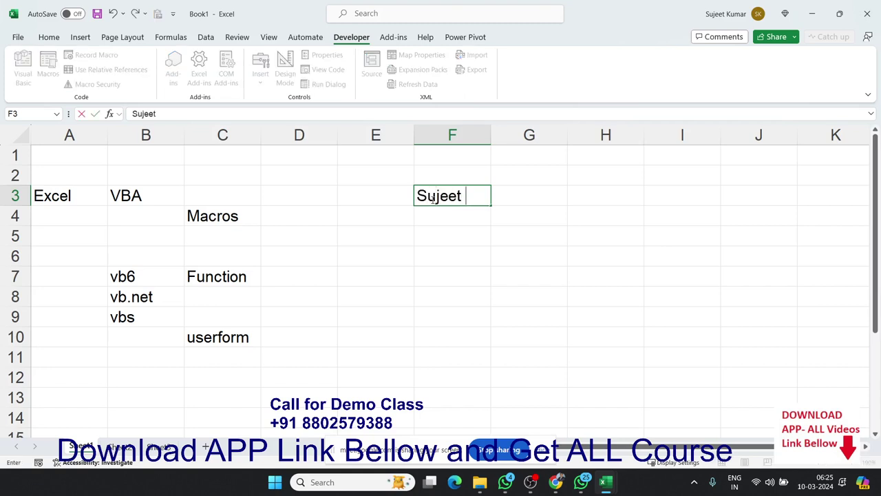
text( Kumar)
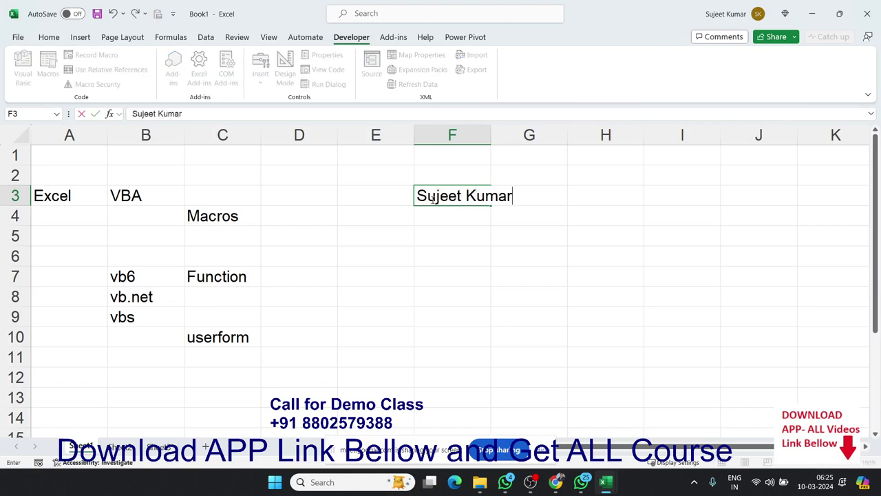
key(Tab)
key(Down)
key(Left)
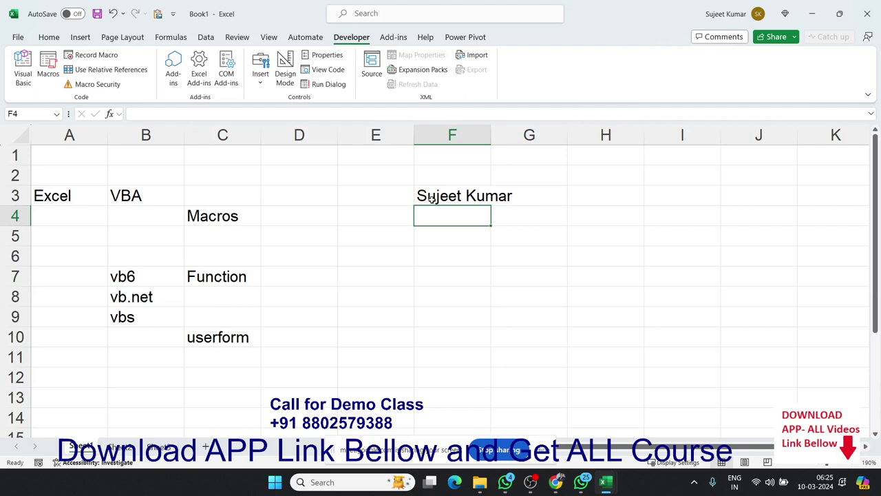
key(Up)
key(Up)
key(Right)
key(Right)
key(Down)
text(s)
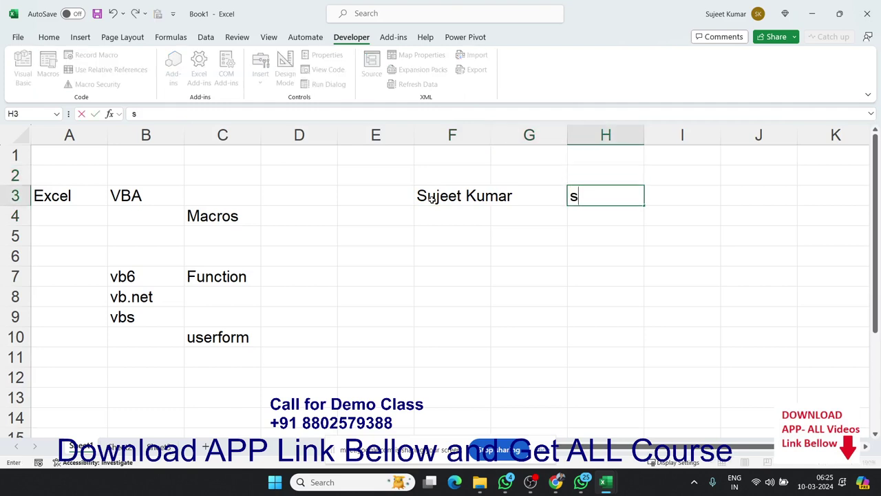
text(ujeetku)
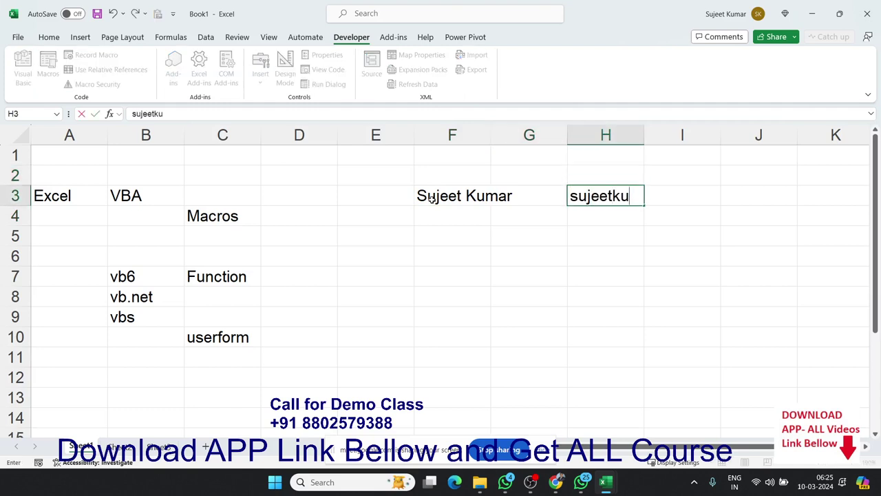
text(mar)
key(Return)
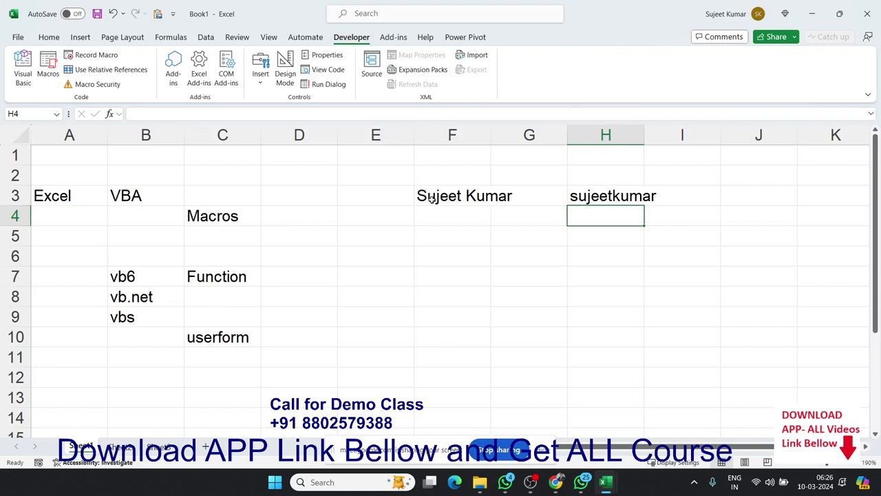
Step: Delete the two name entries from F3:H3
key(Up)
shift+click(431, 197)
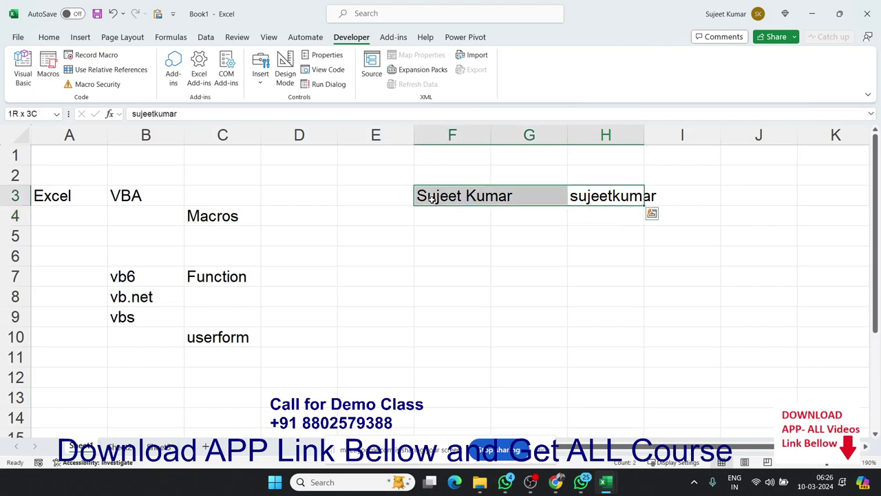
key(Delete)
key(Left)
key(Left)
key(Left)
key(Left)
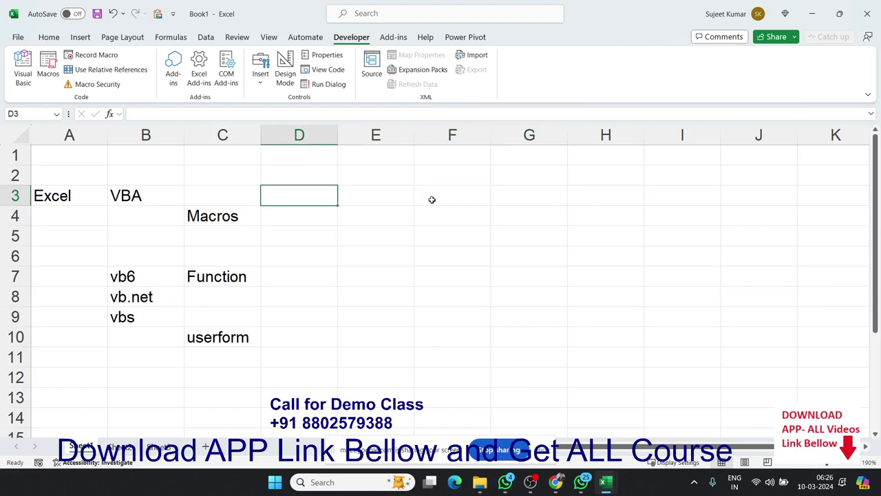
key(Down)
key(Left)
Step: Start a =vl formula in E7 beside Function, cancel it leaving E7 empty, and show the Formulas tab
key(Down)
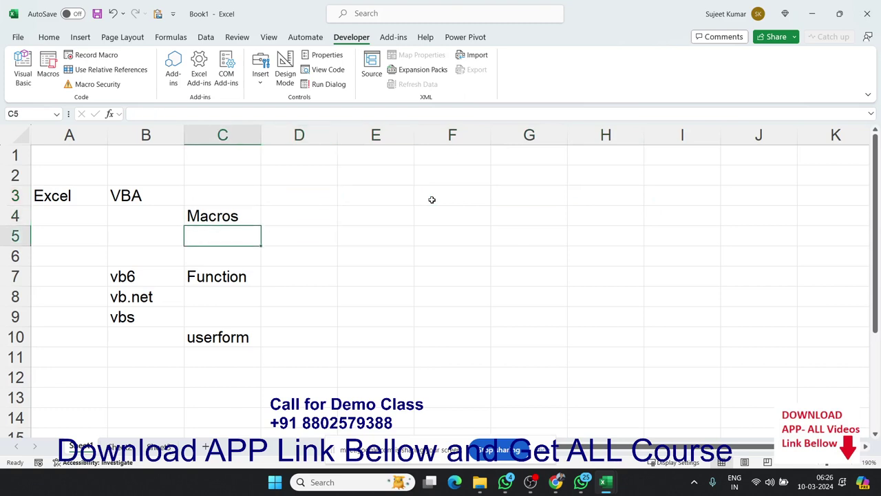
key(Up)
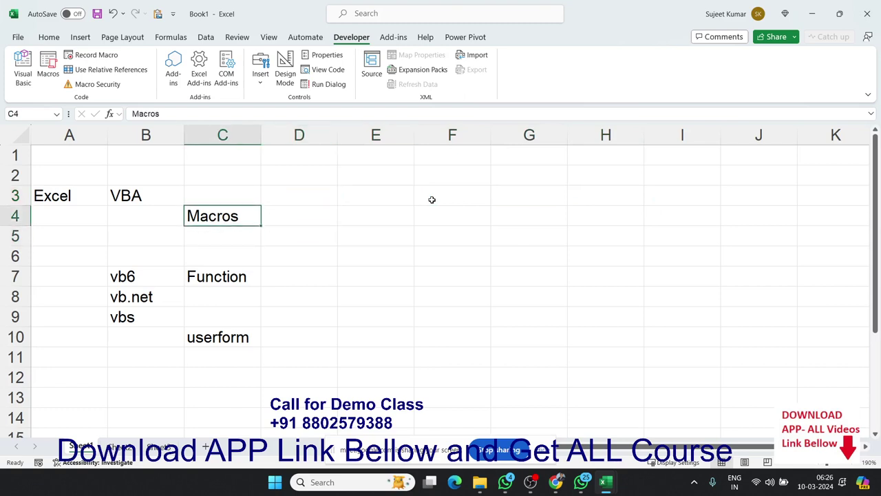
key(Right)
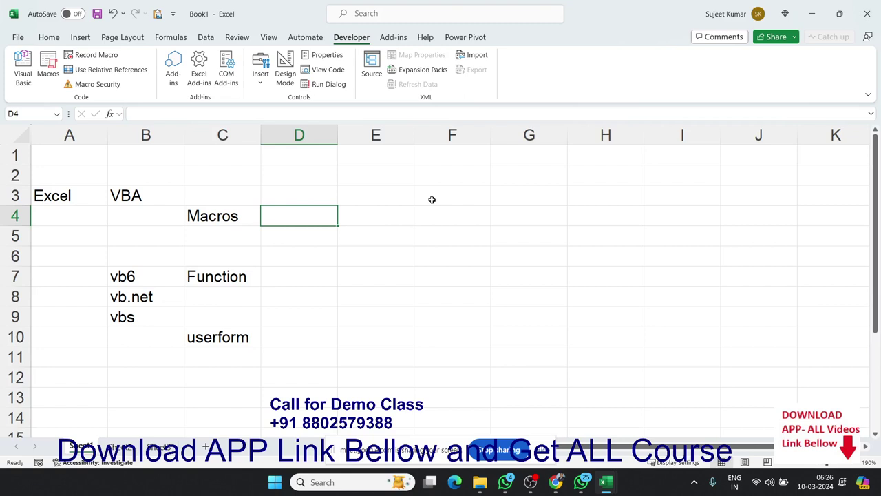
key(Down)
key(Down)
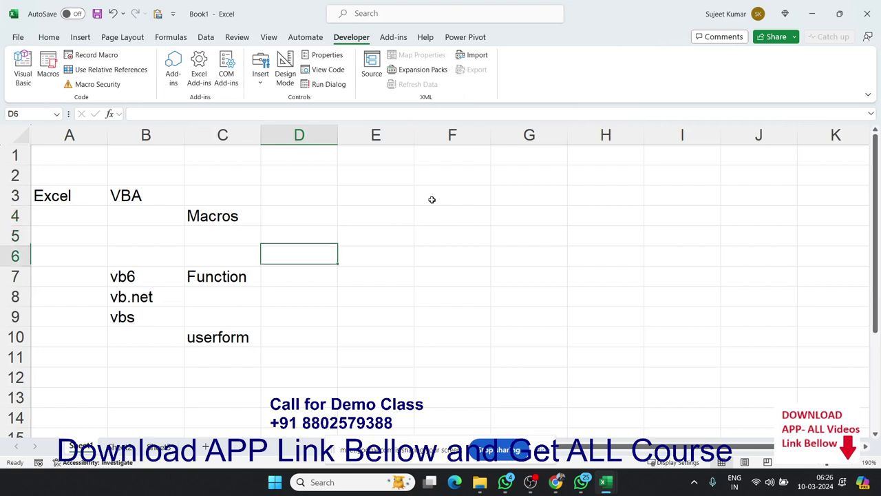
key(Down)
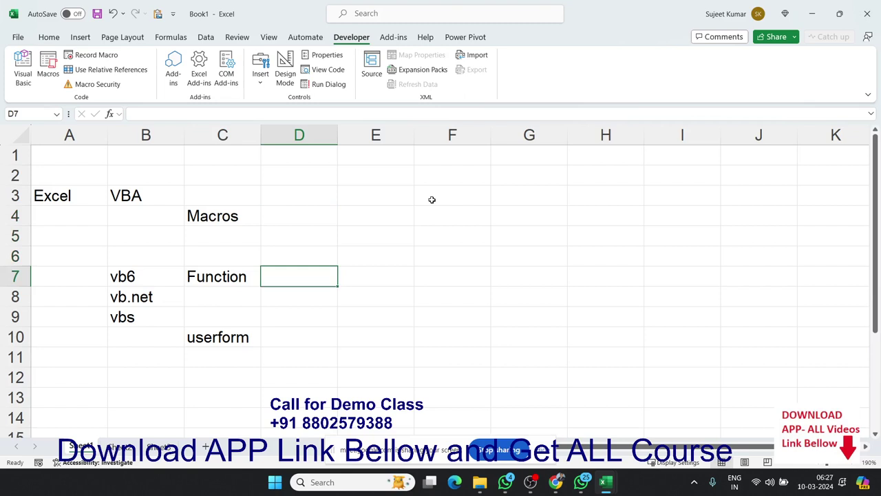
key(Right)
text(=v)
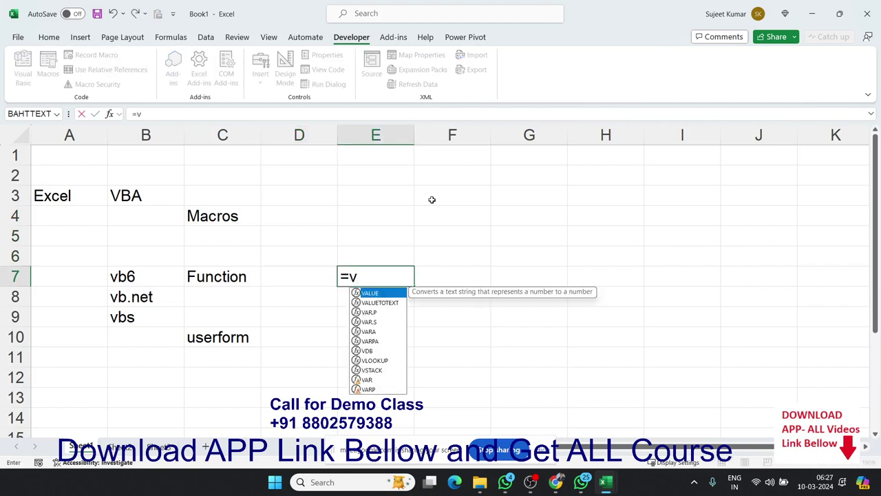
text(l)
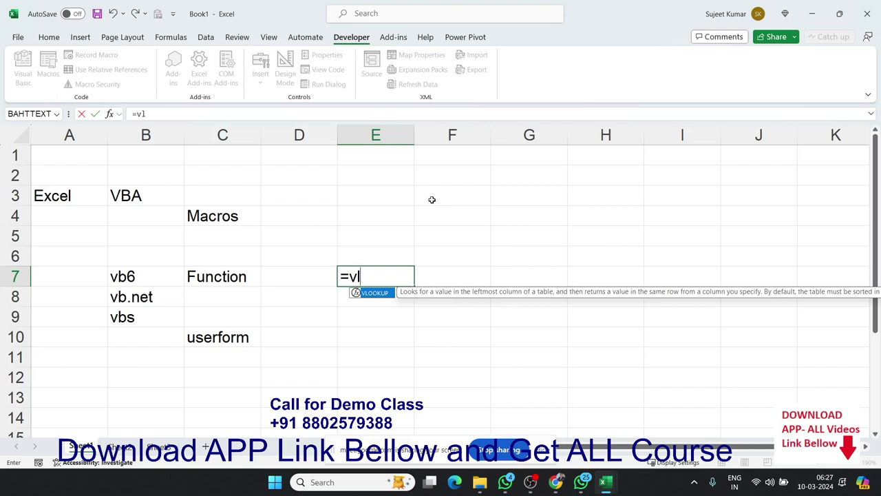
key(Escape)
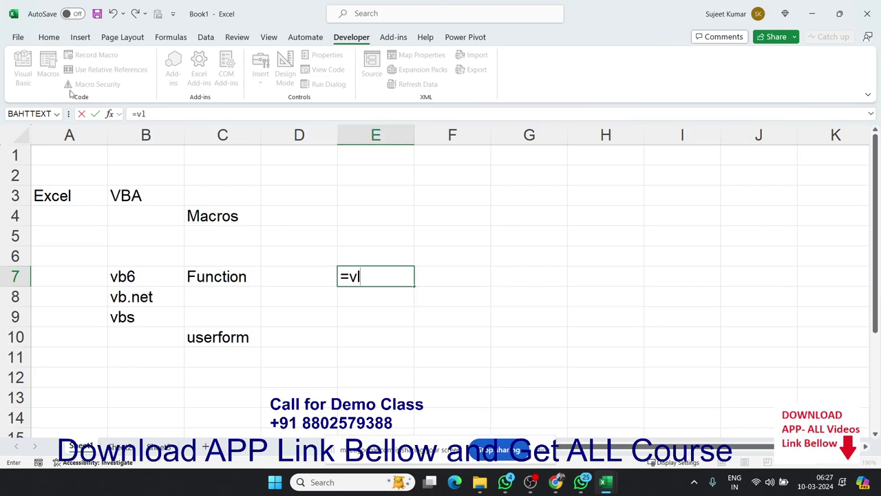
key(Escape)
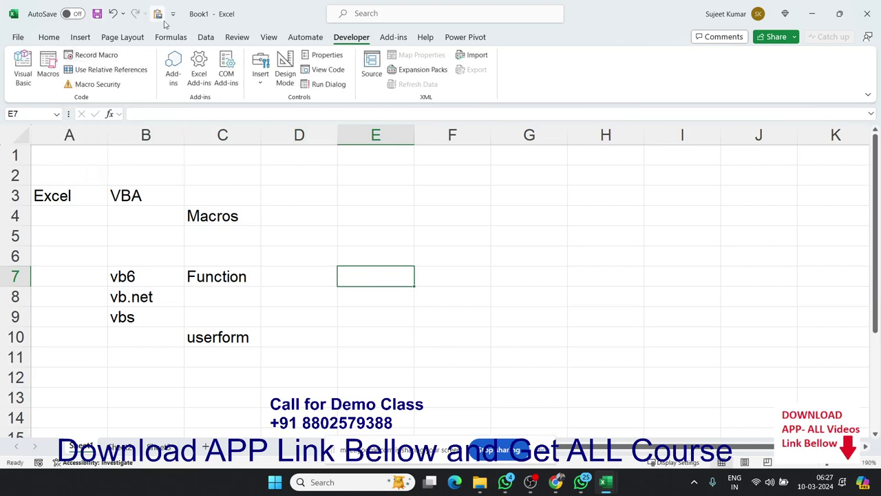
click(171, 36)
click(233, 73)
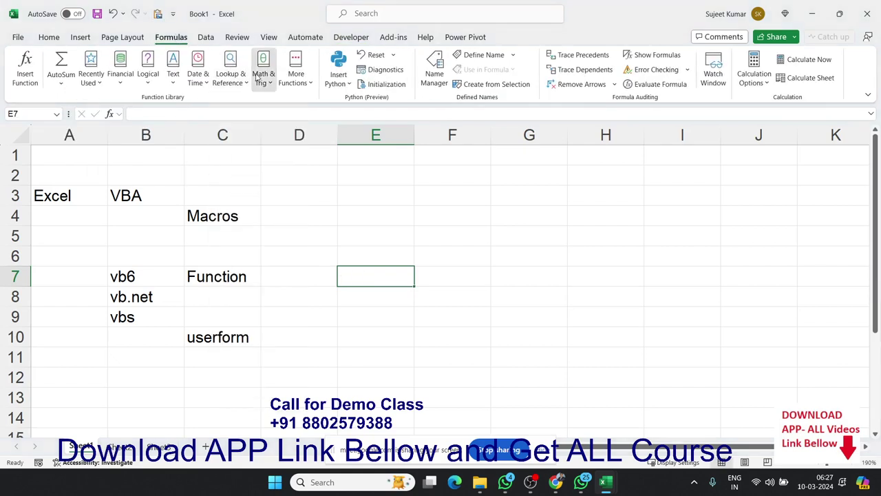
mouse_move(291, 81)
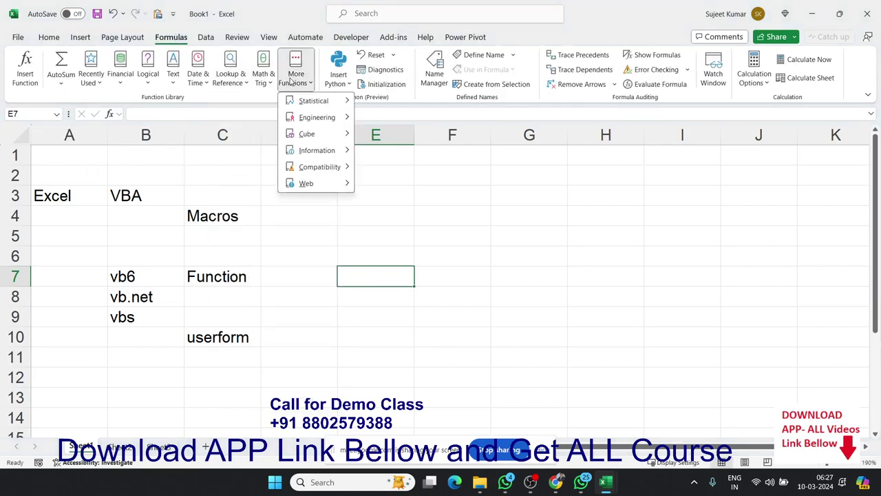
click(448, 264)
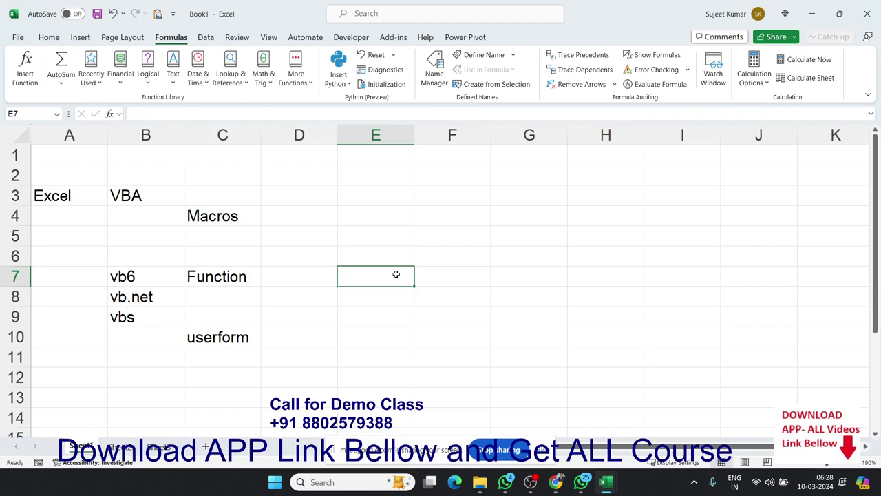
key(Left)
key(Up)
key(Up)
key(Up)
key(Left)
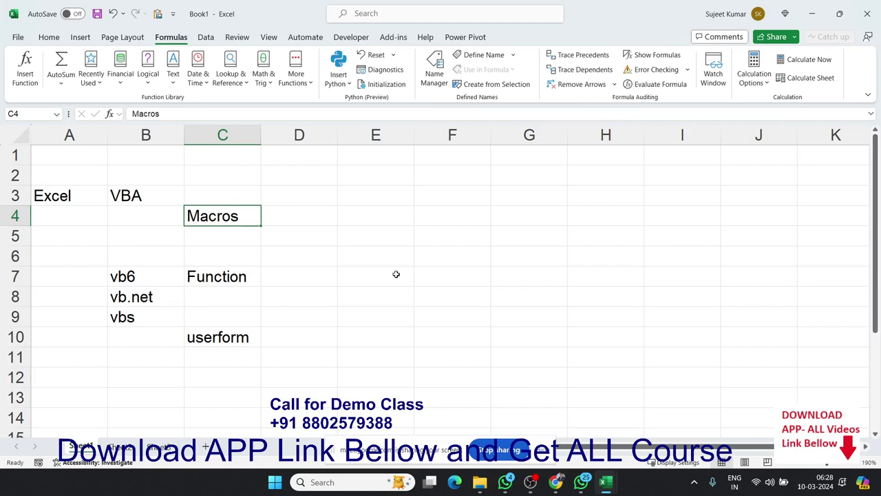
key(Down)
key(Down)
key(Down)
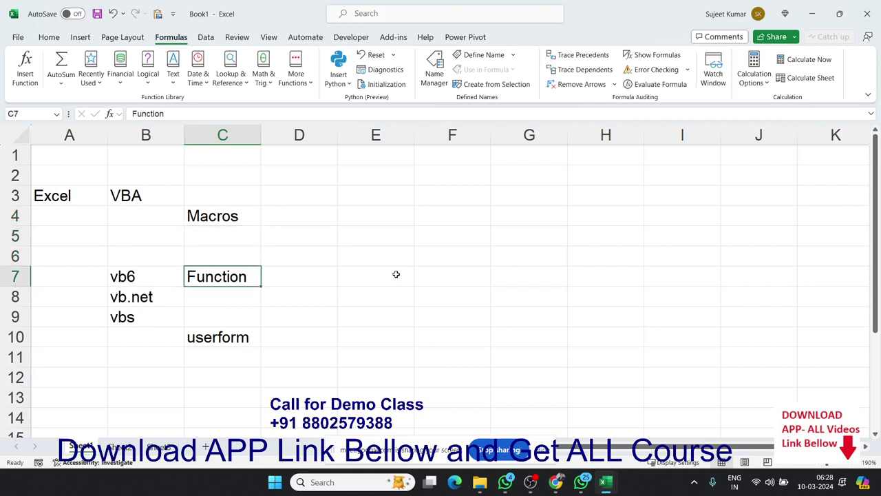
key(Right)
key(Up)
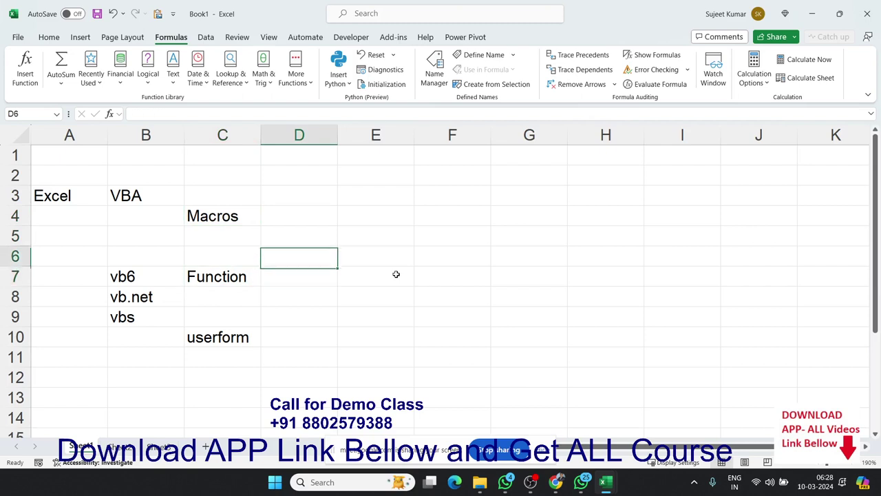
key(Up)
key(Up)
key(Up)
key(Down)
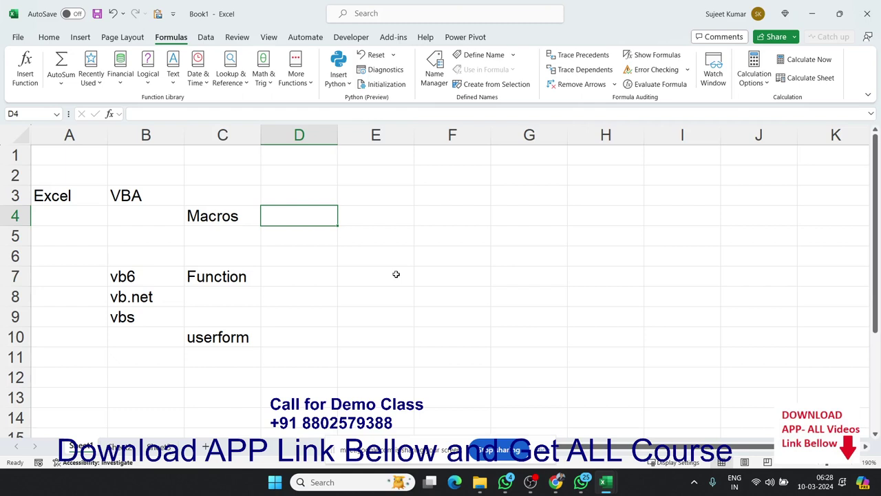
key(Down)
key(Down)
key(Down)
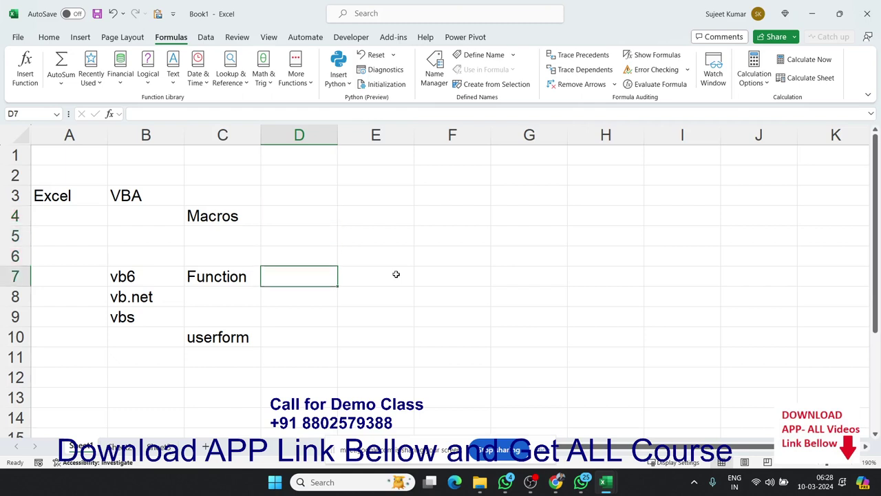
key(Left)
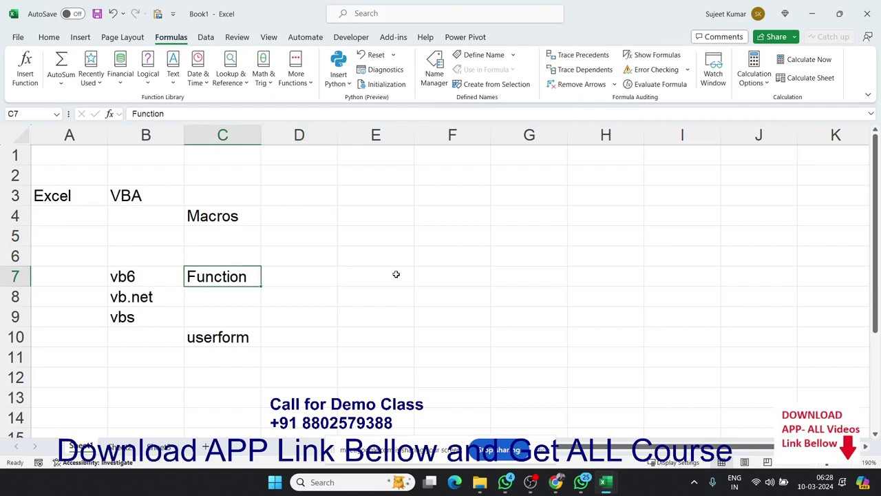
key(Up)
key(Up)
key(Up)
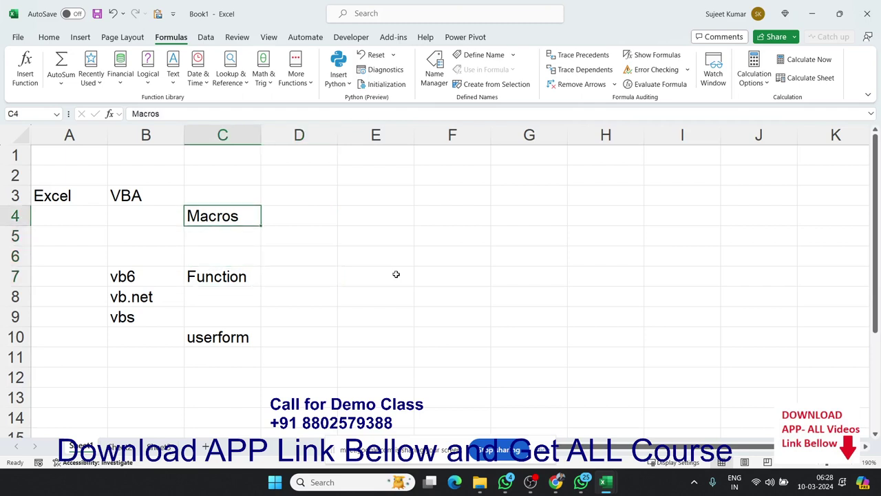
key(Down)
key(Down)
key(Down)
key(Down)
key(Down)
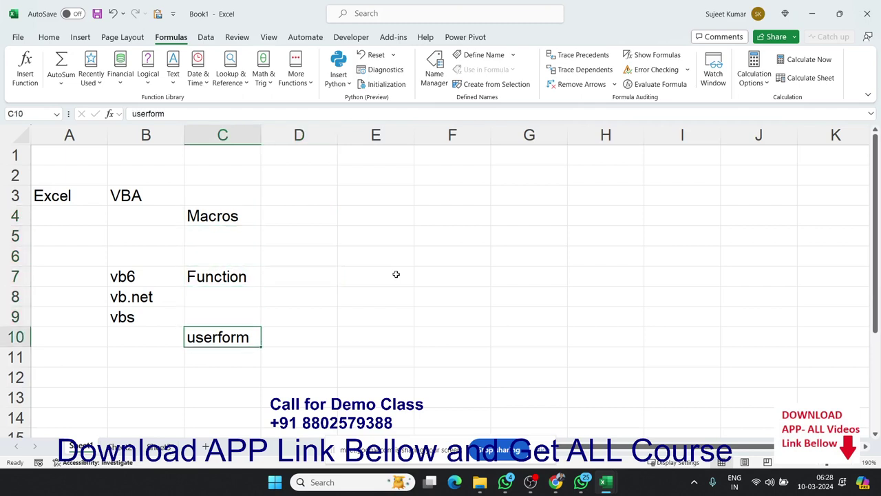
key(Down)
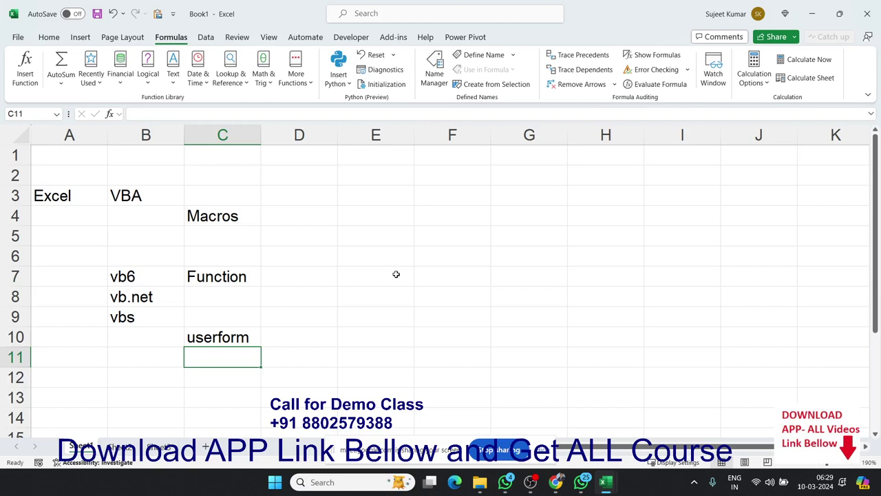
key(Up)
key(Up)
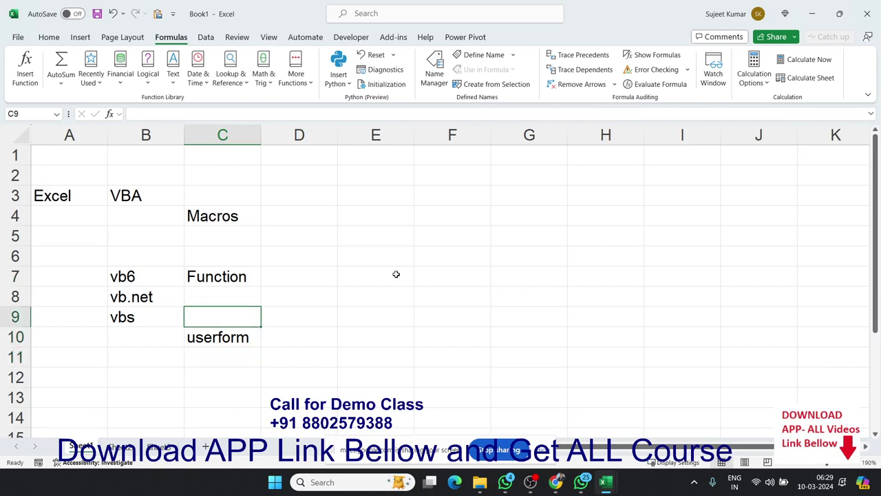
key(Up)
key(Up)
key(Down)
key(Down)
key(Down)
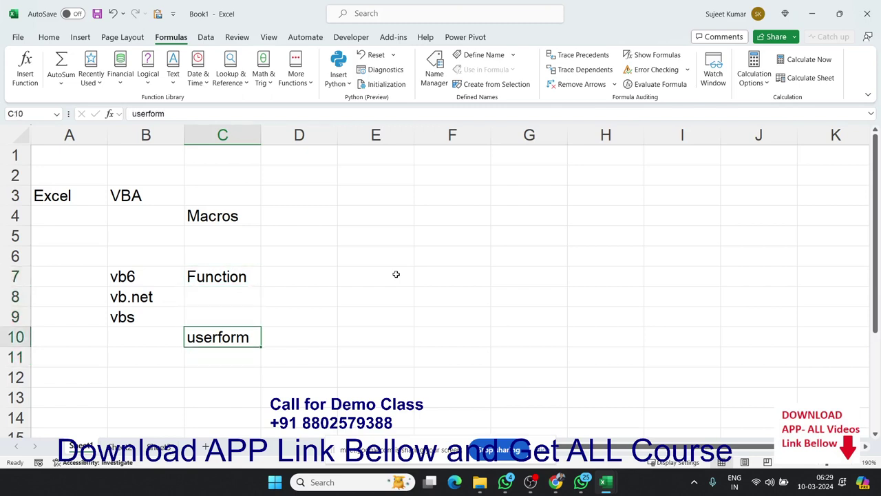
key(Right)
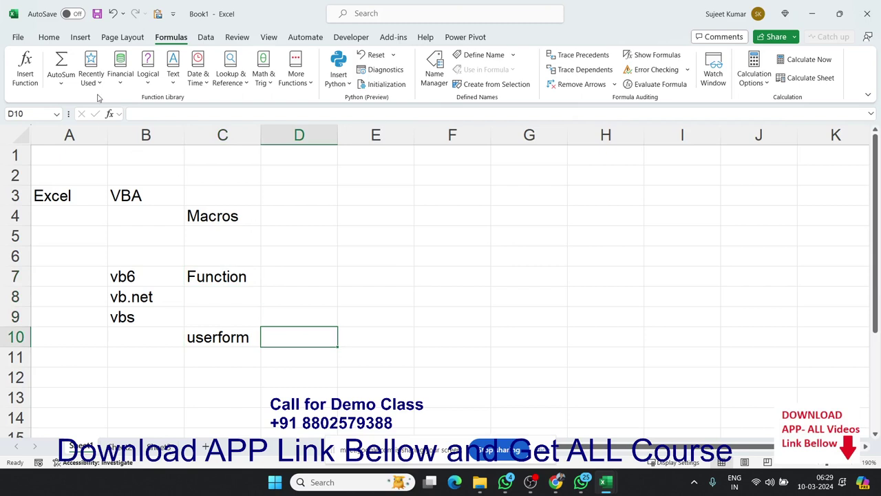
Step: Open and close Insert Function without inserting, then show the File Home page with templates and recent workbooks
click(58, 43)
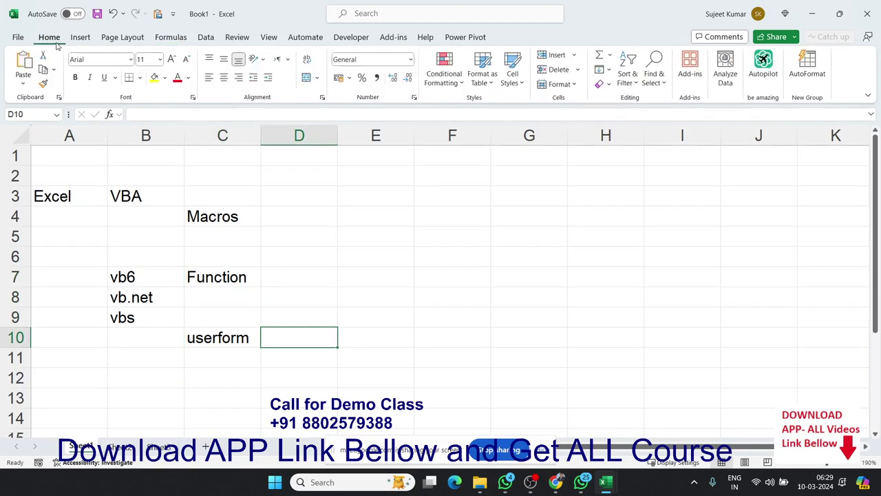
click(112, 115)
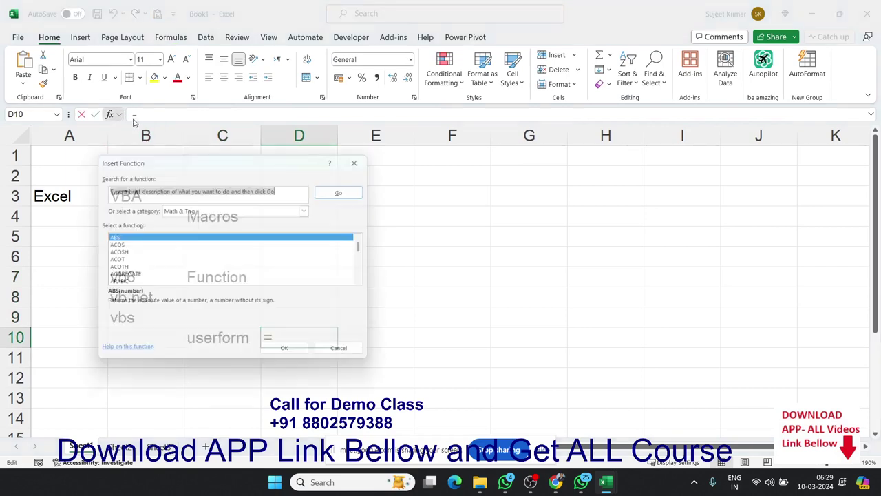
drag(241, 158, 403, 156)
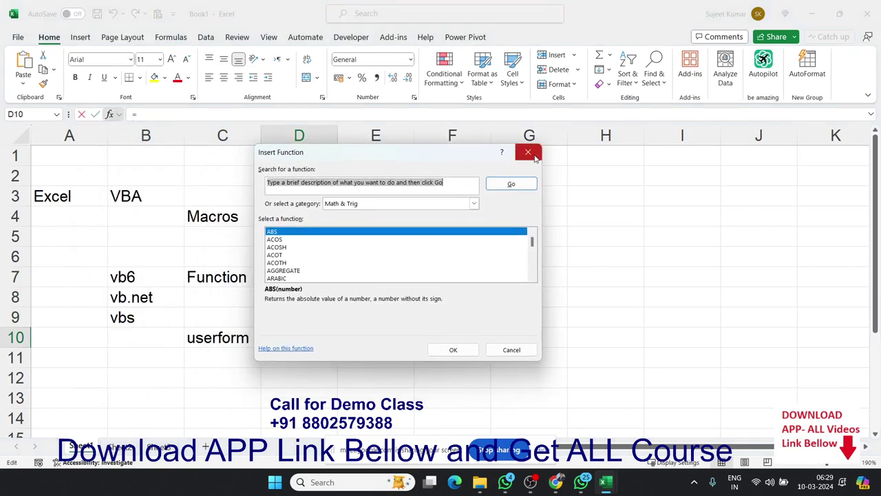
click(528, 151)
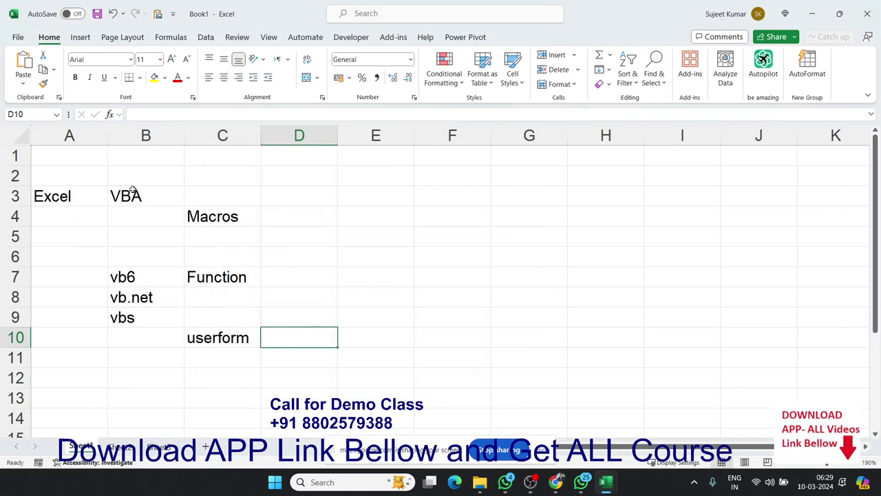
click(21, 37)
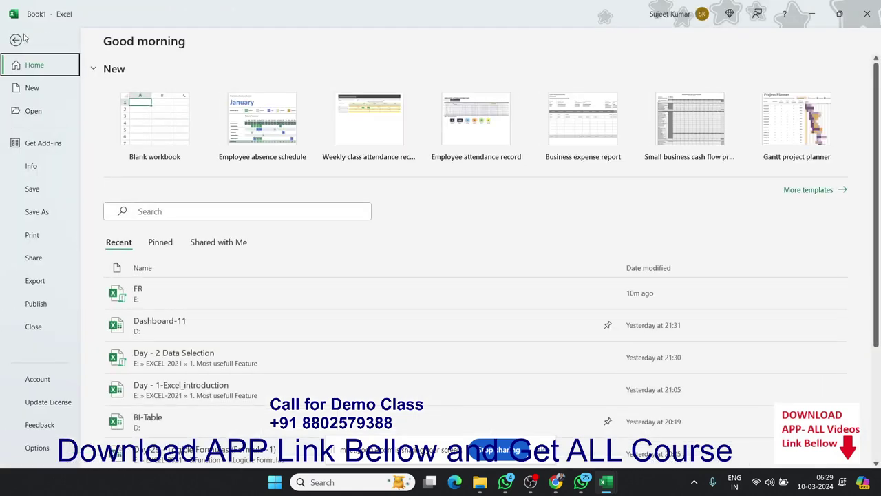
Step: Scroll the Recent workbooks list and open Userform-4
scroll(294, 299, down, 1)
scroll(294, 296, down, 1)
scroll(294, 296, down, 1)
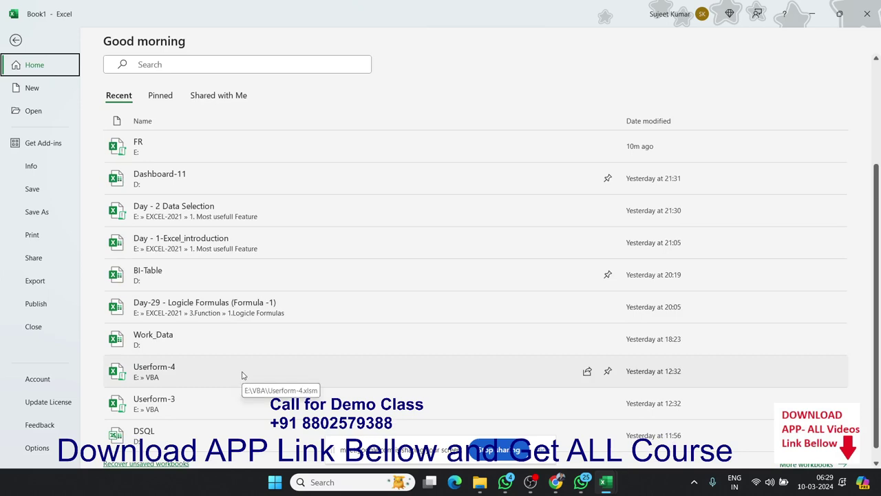
click(242, 375)
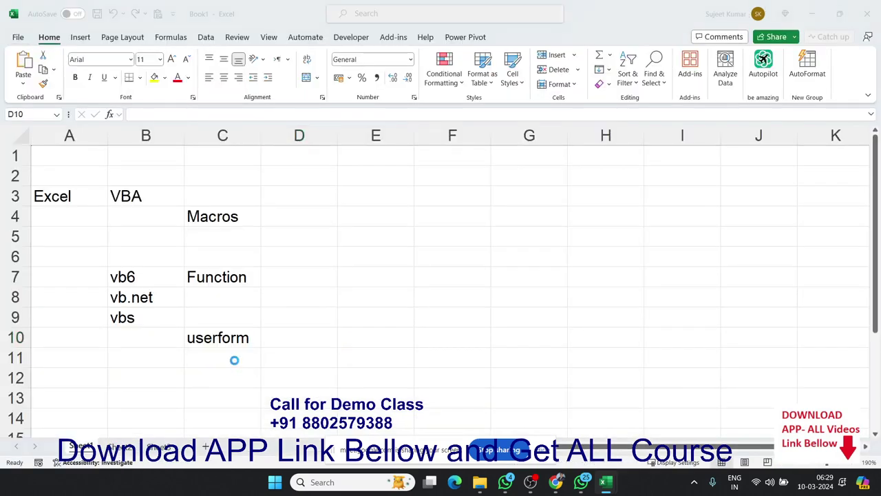
Step: In the Data Form, change record 8's Store from Kota to 'aipur' and save it
click(503, 268)
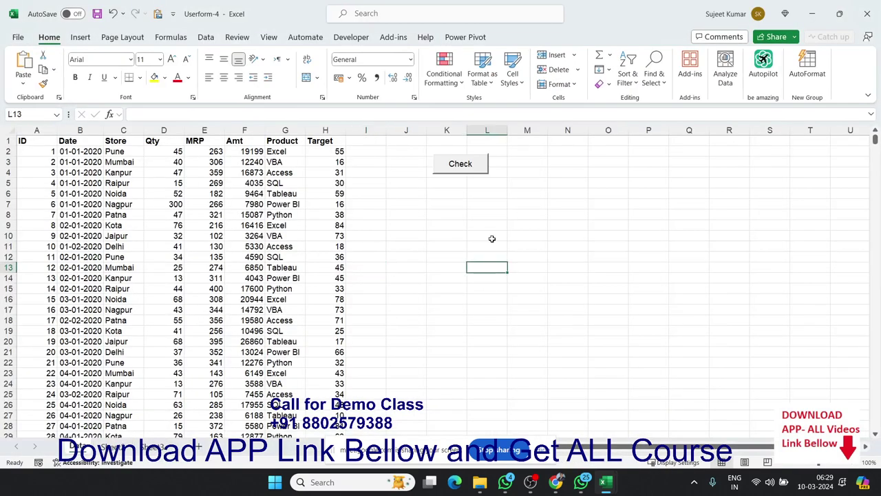
click(459, 172)
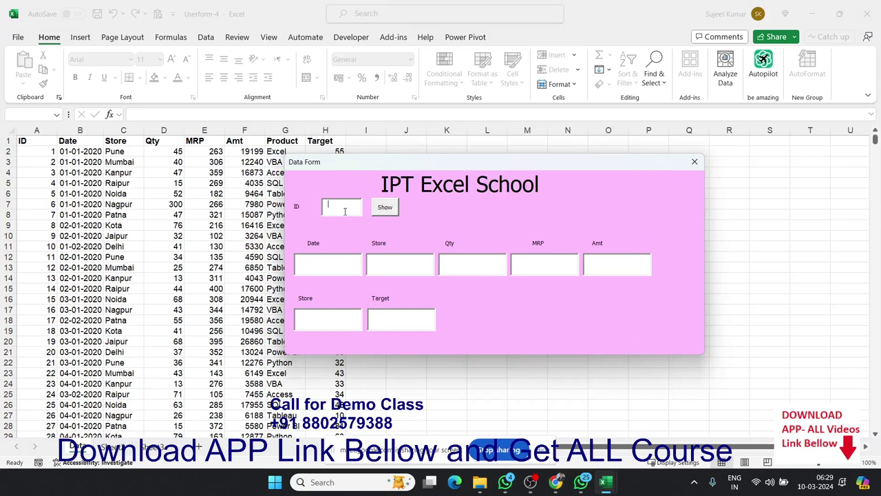
text(8)
click(380, 213)
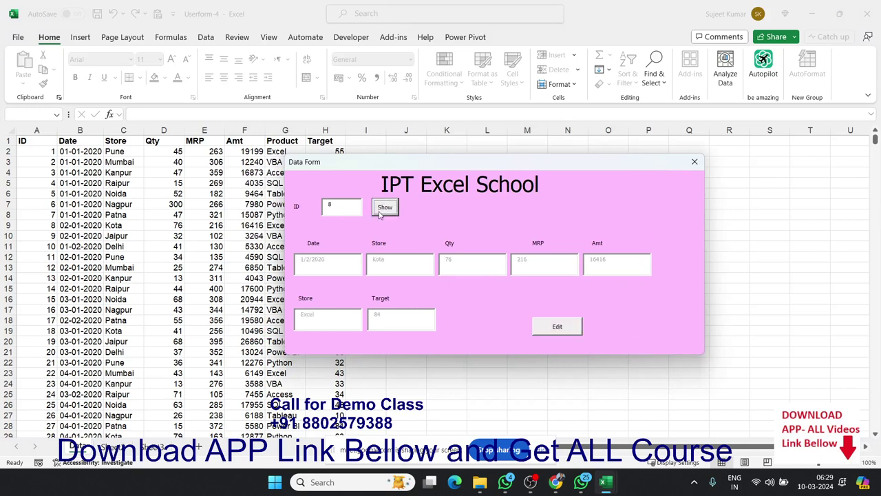
click(550, 331)
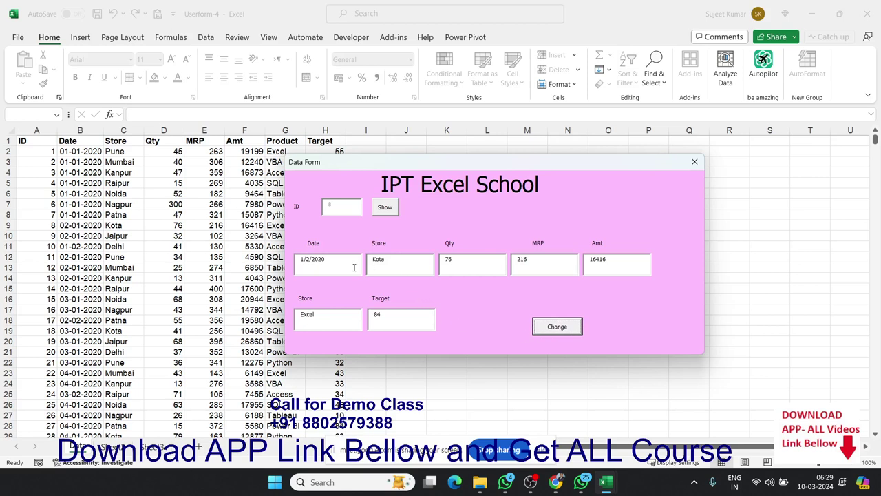
click(390, 258)
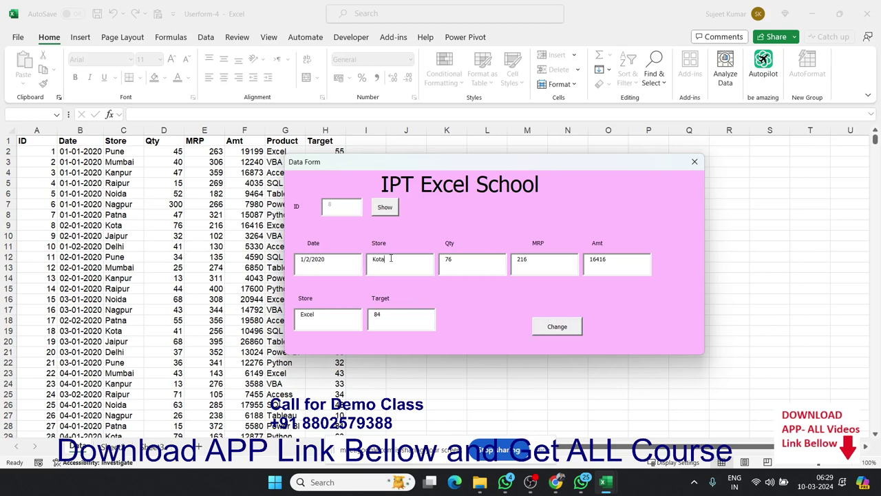
key(BackSpace)
key(BackSpace)
key(BackSpace)
key(BackSpace)
text(aipur)
click(561, 330)
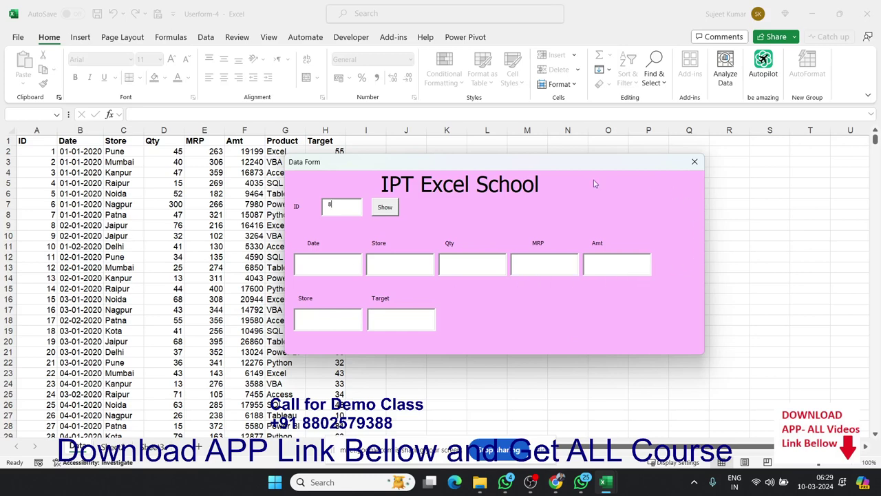
Step: Close the Data Form and open the FR.xlsm!pro macro for editing
drag(583, 167, 412, 176)
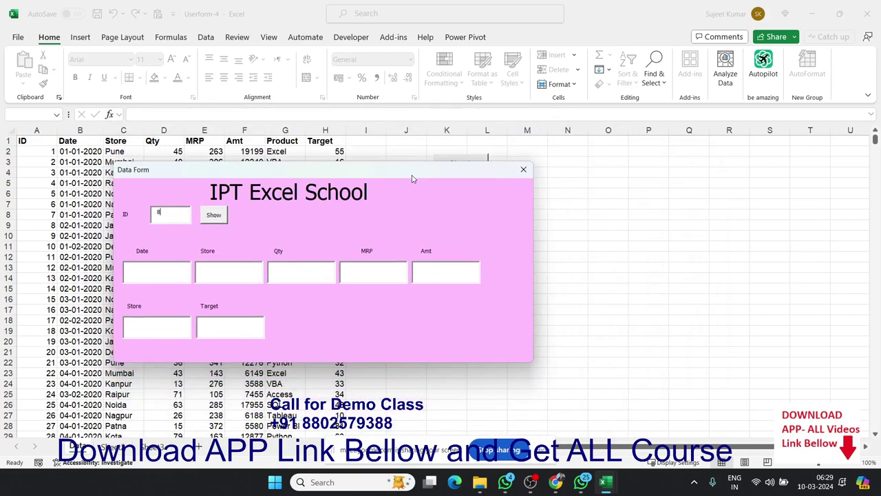
click(522, 170)
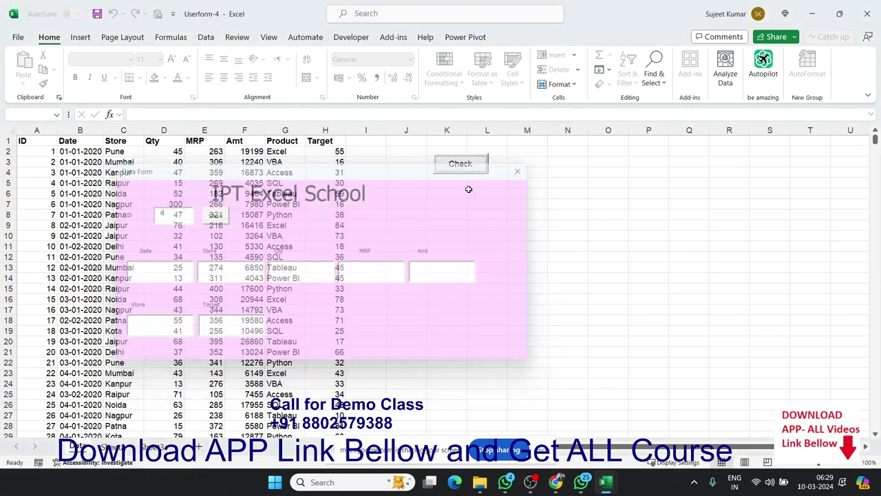
click(365, 39)
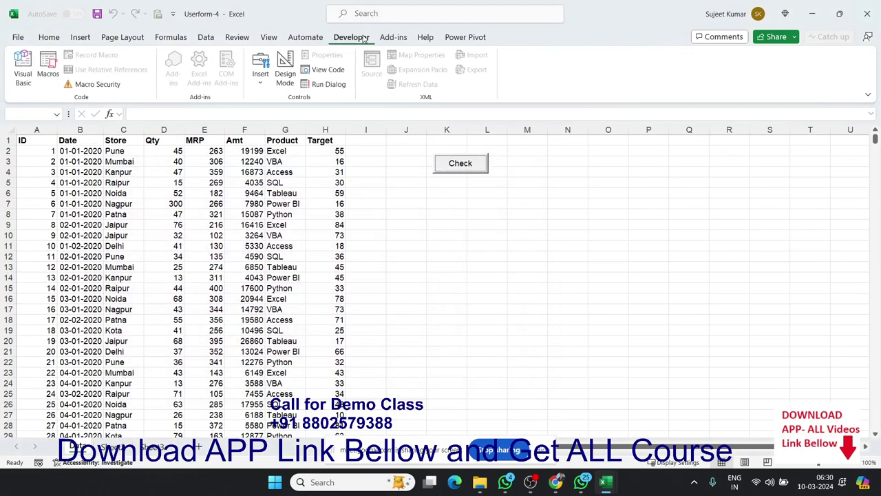
click(43, 70)
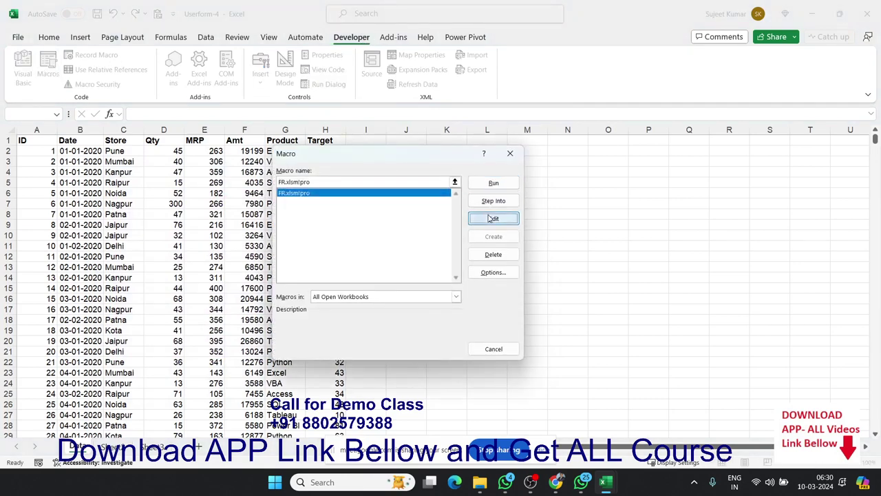
click(493, 219)
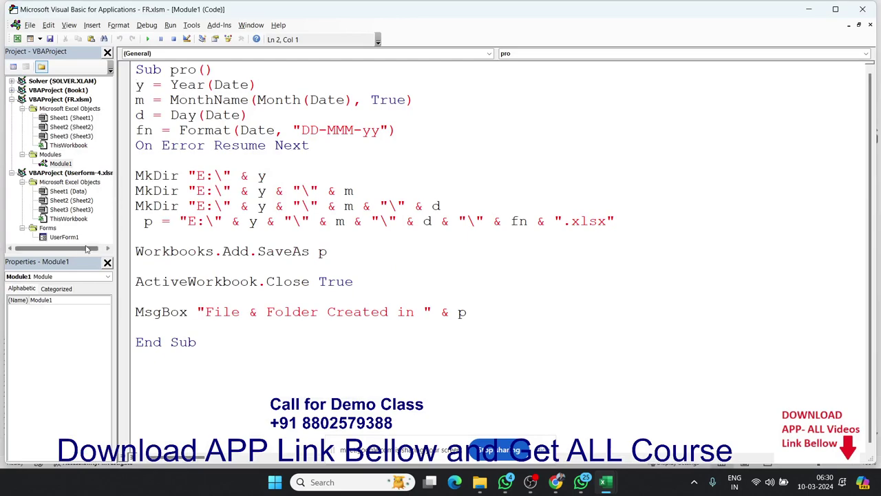
Step: Open UserForm1 in design view, read the Show button's code, then close the VBA editor
double_click(64, 237)
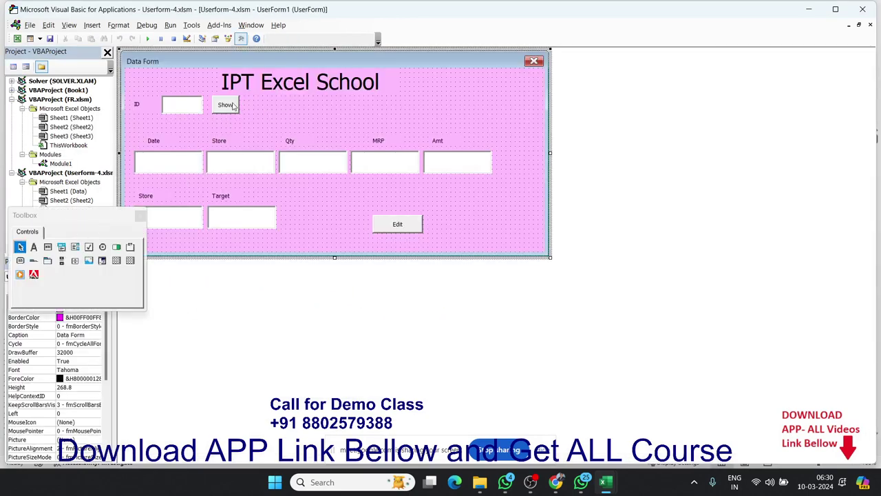
double_click(232, 105)
scroll(318, 157, down, 5)
scroll(318, 157, down, 9)
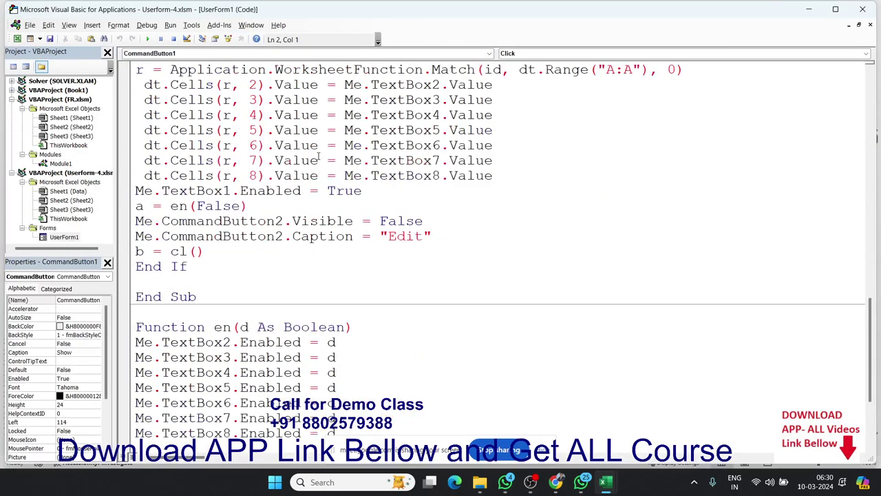
scroll(318, 157, down, 3)
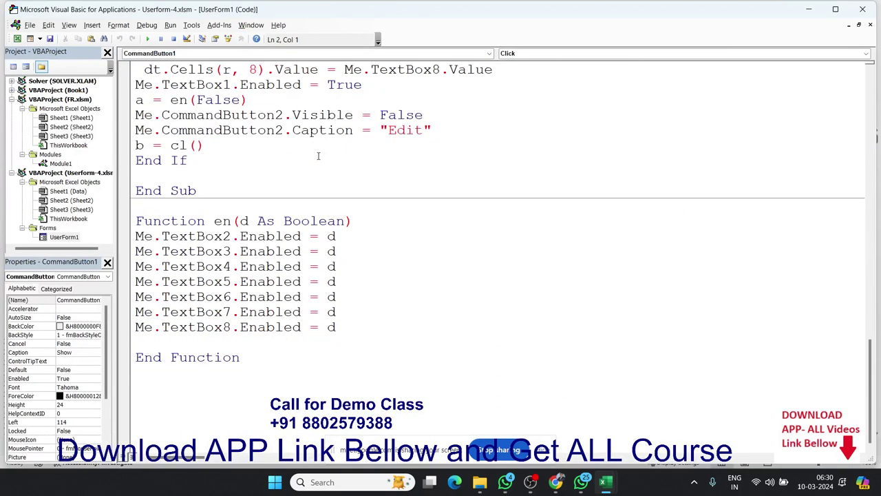
click(864, 9)
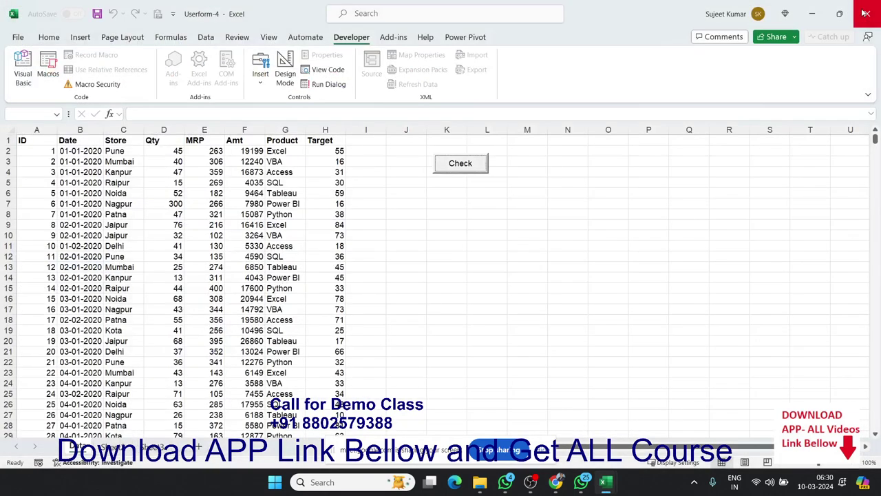
Step: Close Userform-4 choosing Don't Save, then minimize the Book1 and FR windows
click(865, 13)
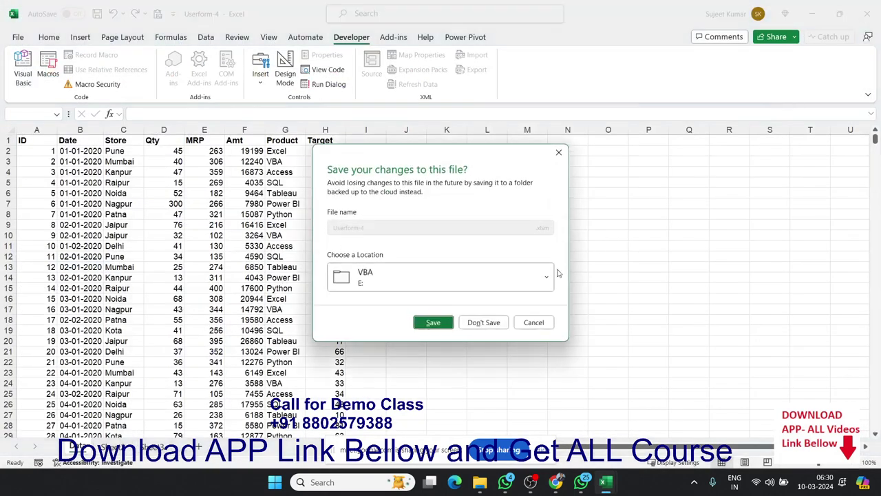
click(498, 325)
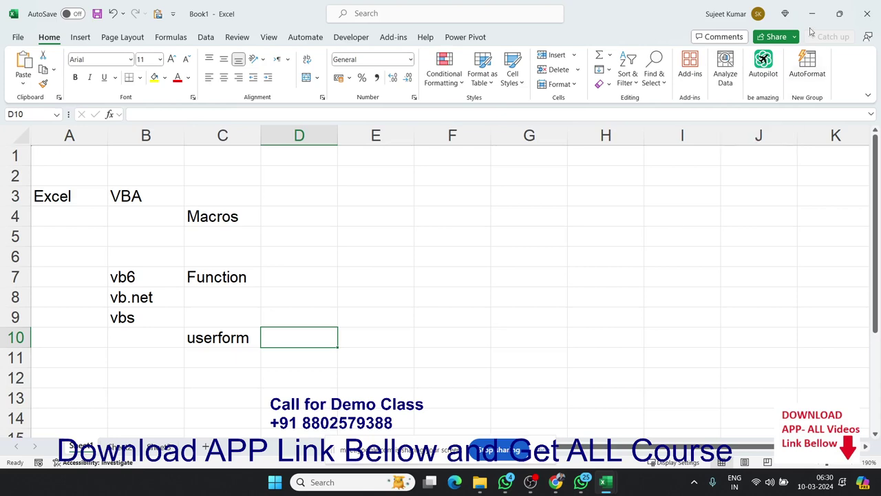
click(809, 13)
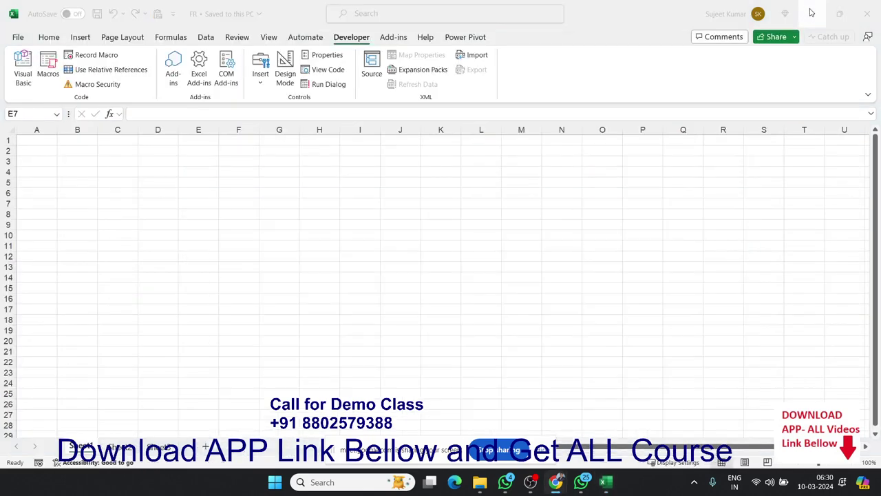
click(811, 12)
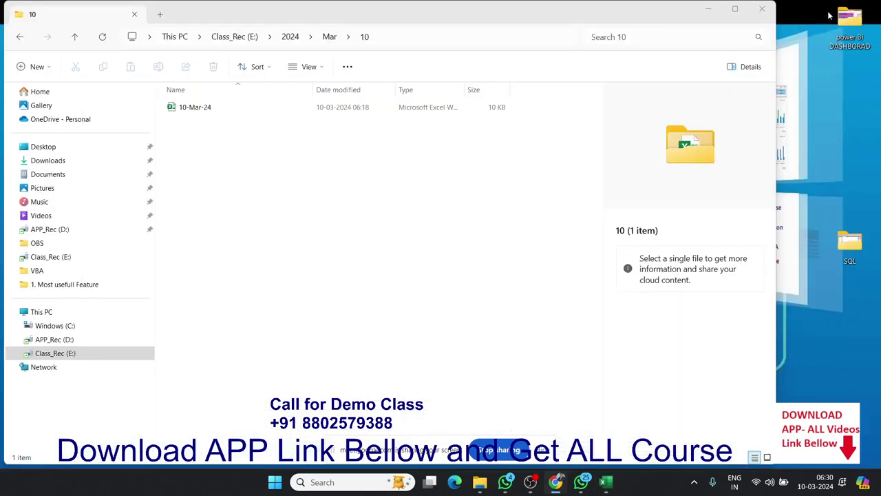
Step: Close the File Explorer window for folder E:\2024\Mar\10
click(771, 11)
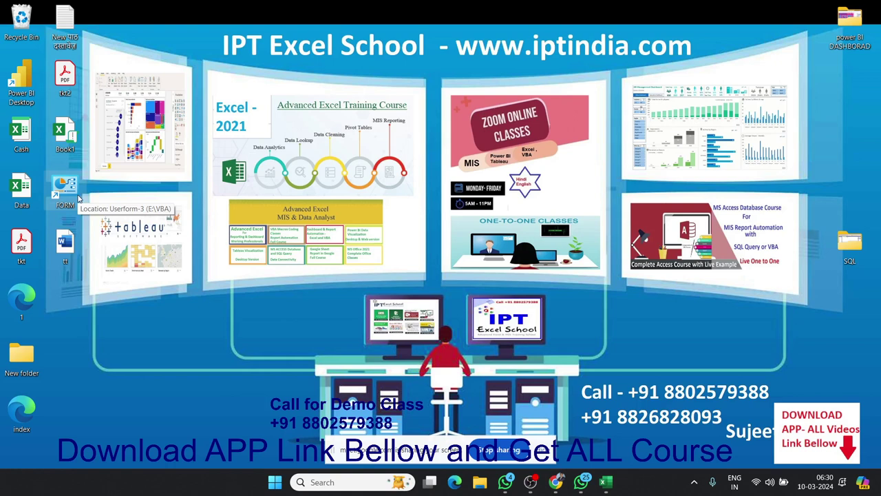
double_click(79, 199)
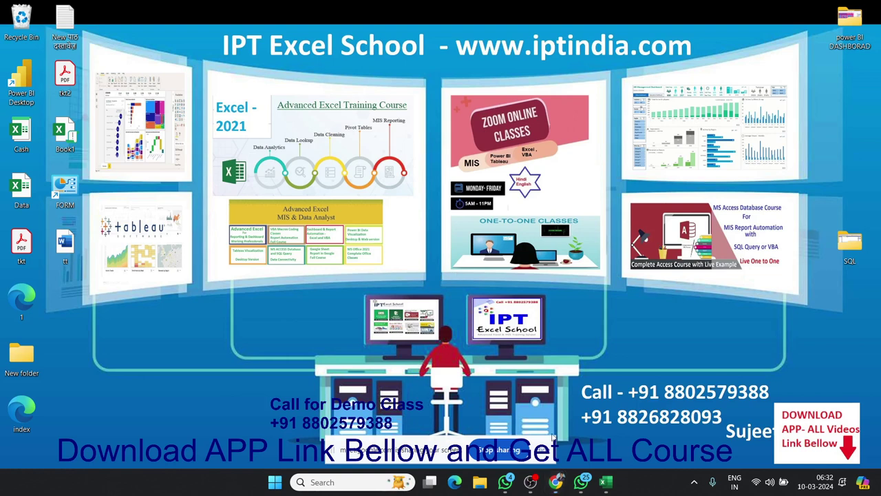
mouse_move(582, 482)
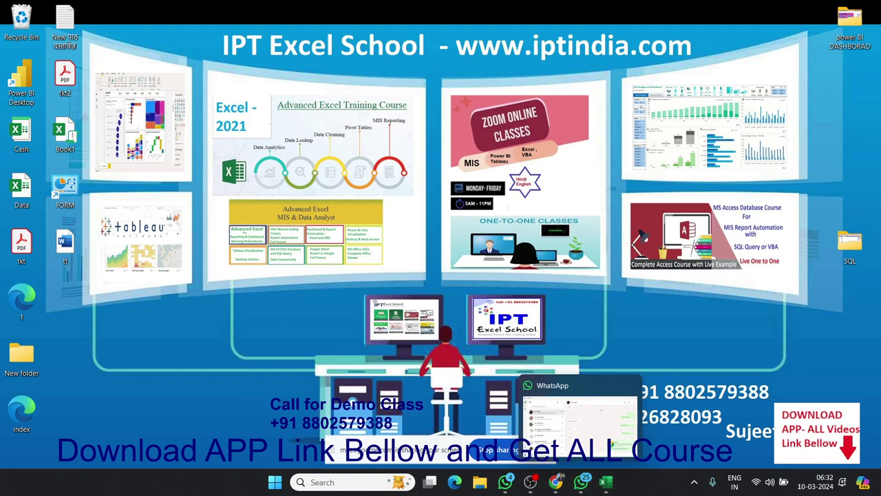
mouse_move(616, 487)
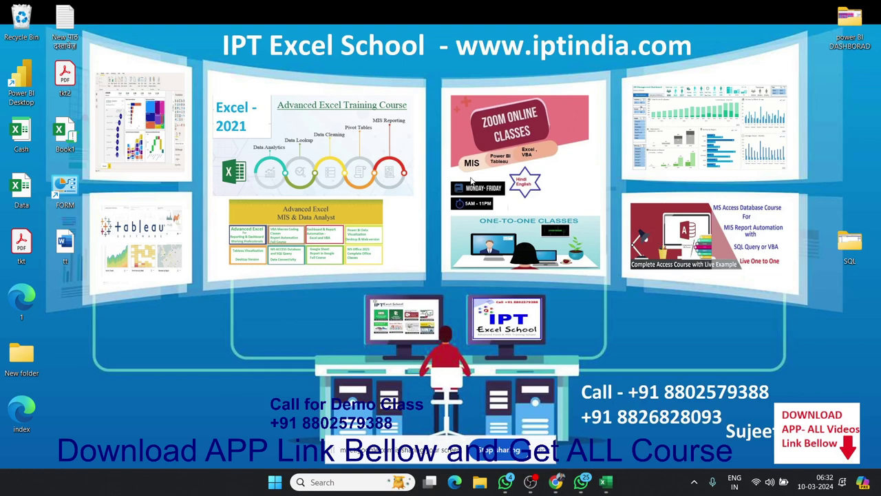
Step: Launch the FORM file, reposition its Emp Data Sheet entry form, then close it
double_click(76, 188)
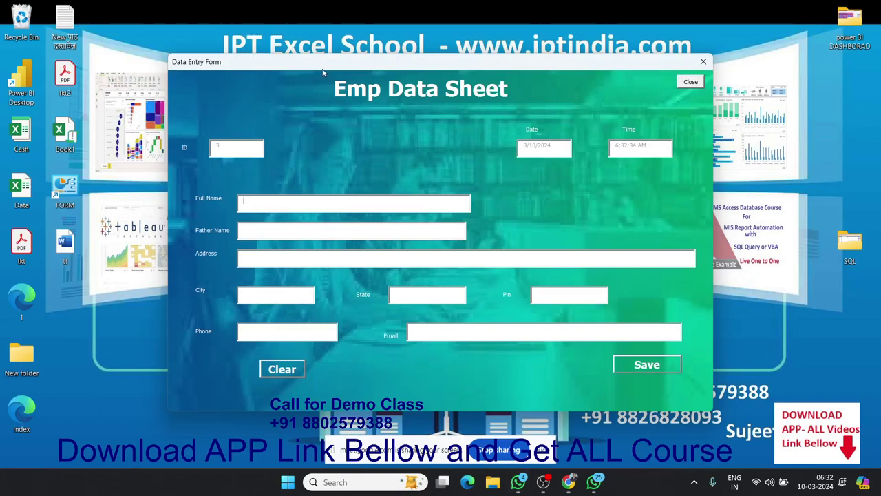
drag(323, 69, 313, 119)
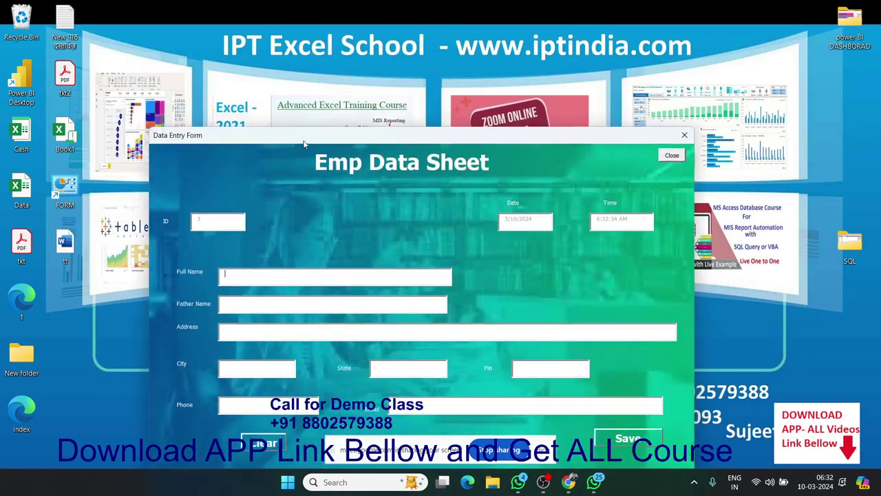
drag(313, 122, 303, 86)
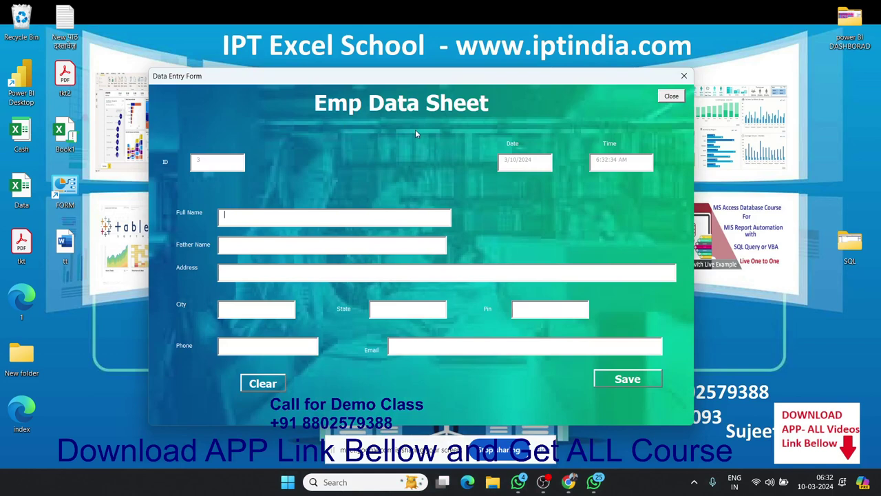
click(673, 100)
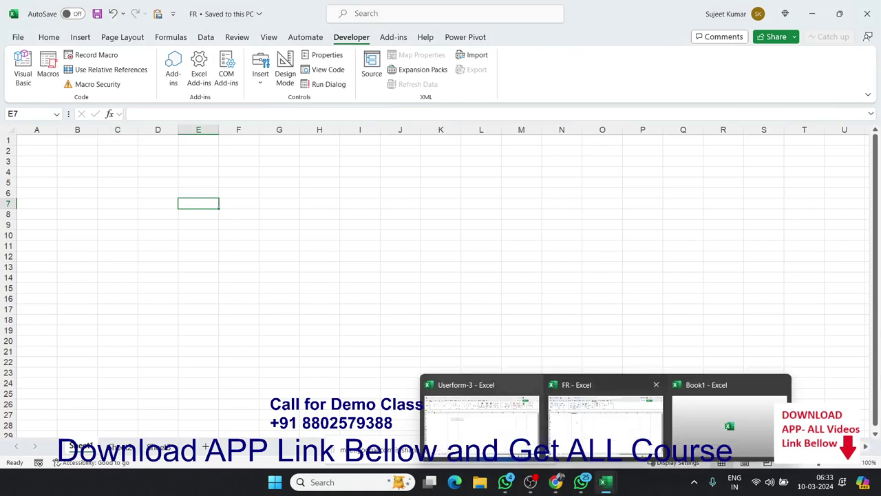
Step: Switch from the FR workbook to Userform-3, then to the Book1 notes workbook
click(501, 439)
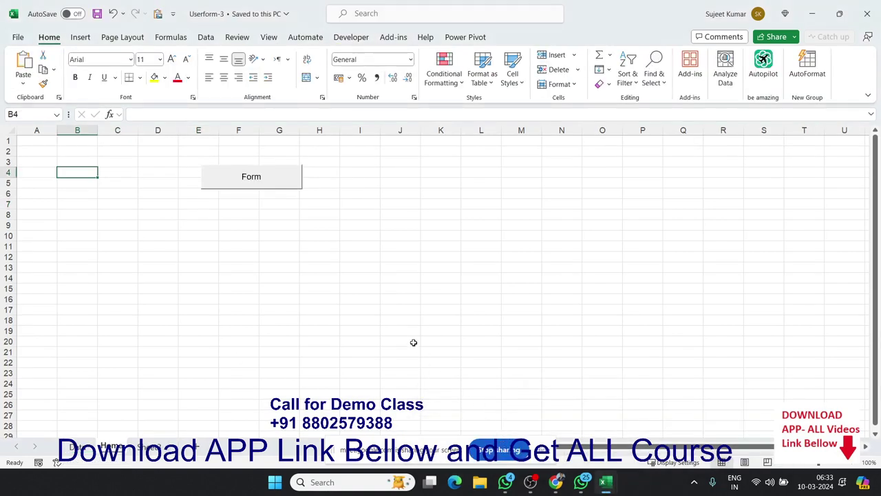
mouse_move(606, 482)
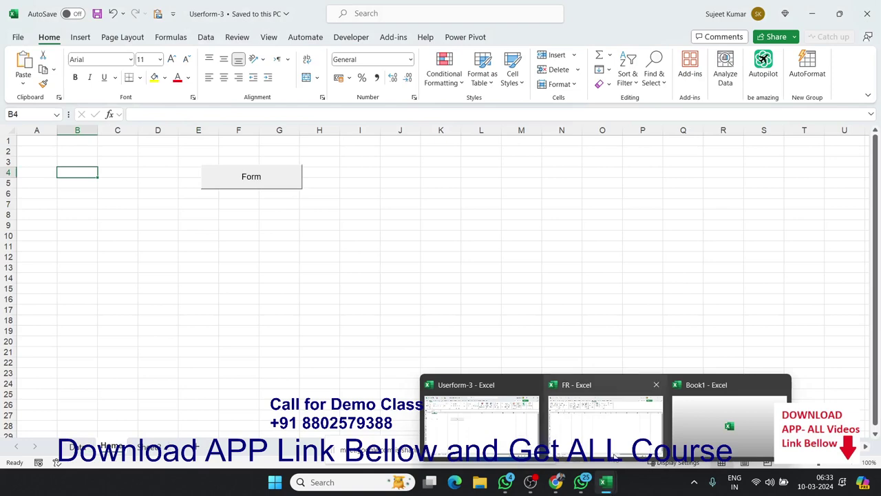
click(730, 420)
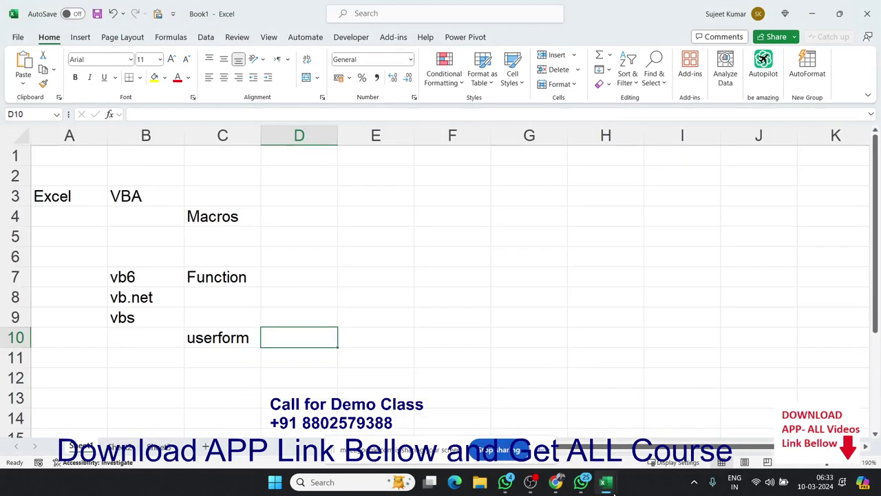
click(221, 219)
click(227, 278)
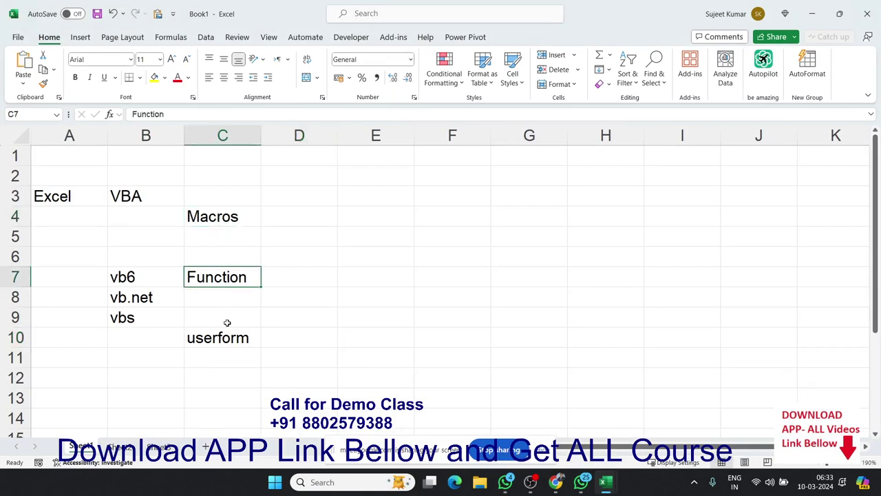
click(226, 338)
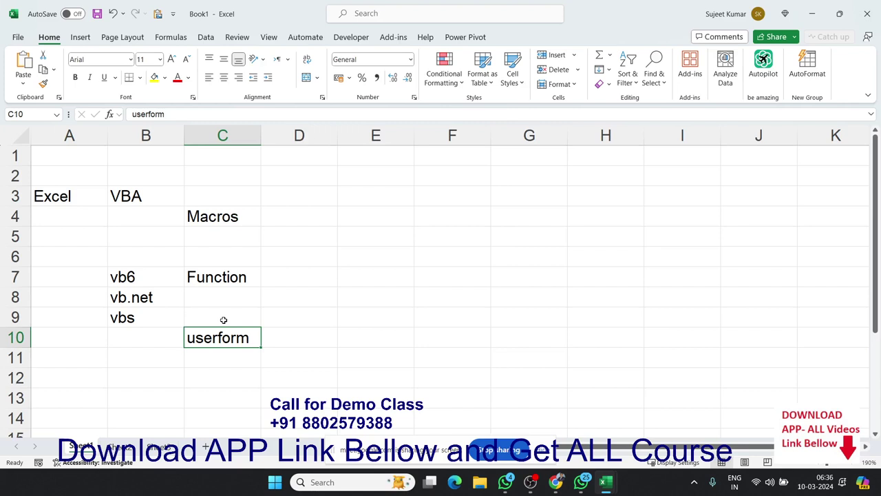
Step: Move back up through the notes and bring up the Developer tab commands
key(Up)
key(Up)
key(Up)
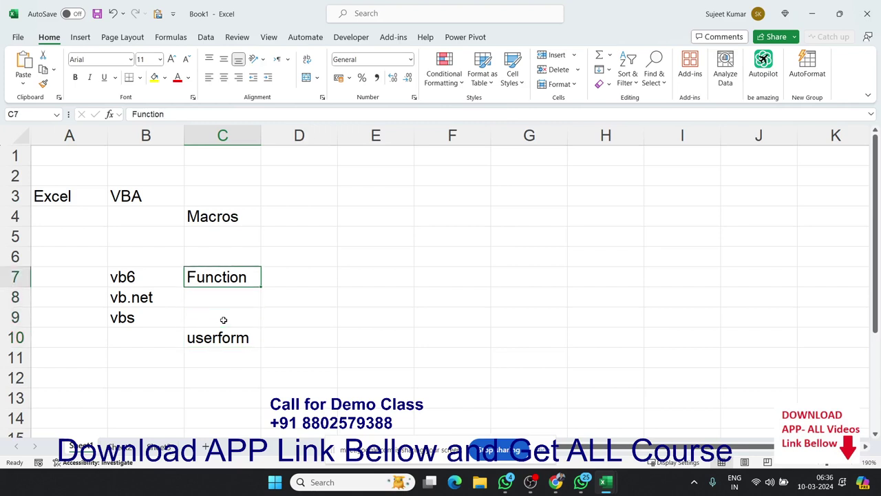
key(Up)
key(Up)
key(Up)
key(Right)
key(Right)
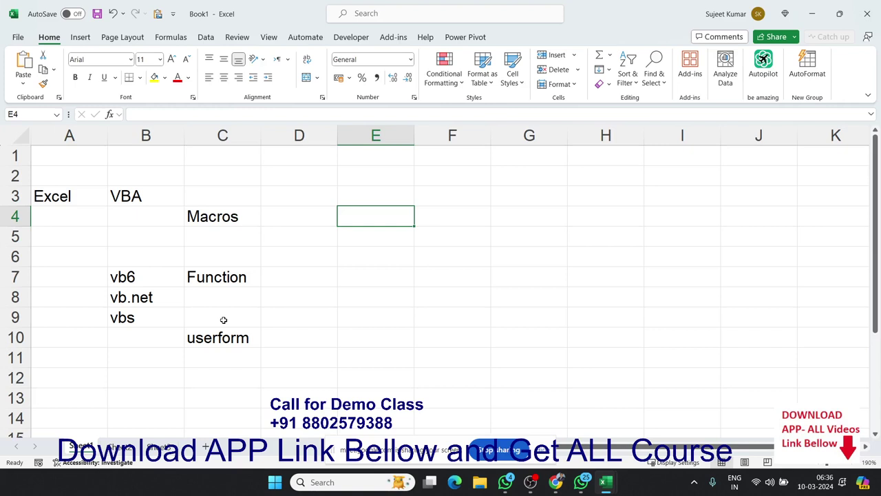
click(345, 38)
Step: Open Macro Security to view Trust Center's Macro Settings with VBA macros enabled
click(97, 84)
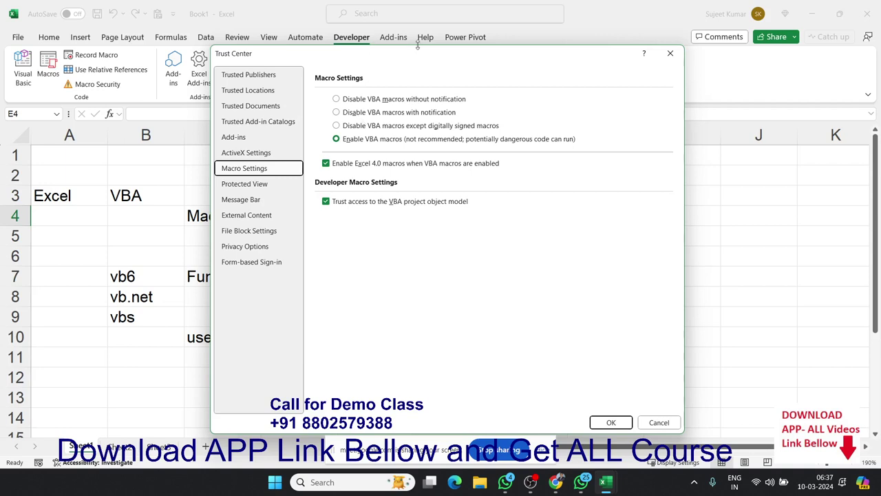
Step: Cancel Trust Center unchanged, select F3:H9 then cell E5, and show the Automate tab
click(658, 425)
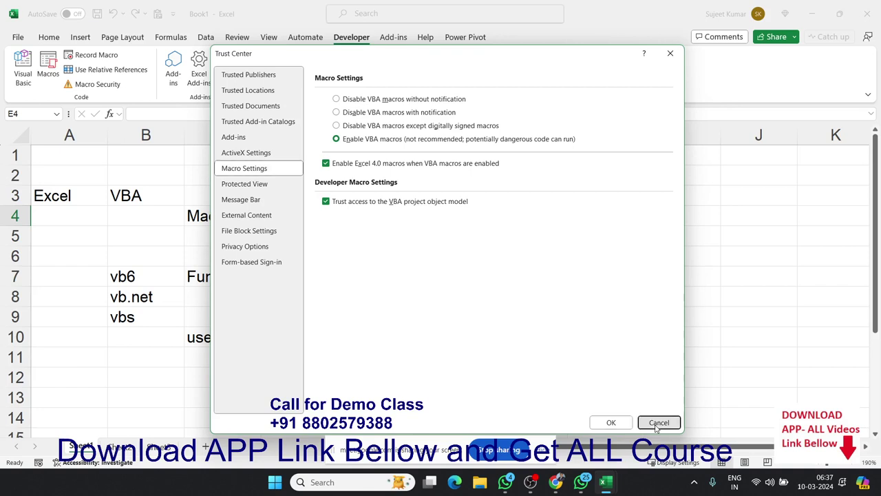
drag(425, 195, 626, 316)
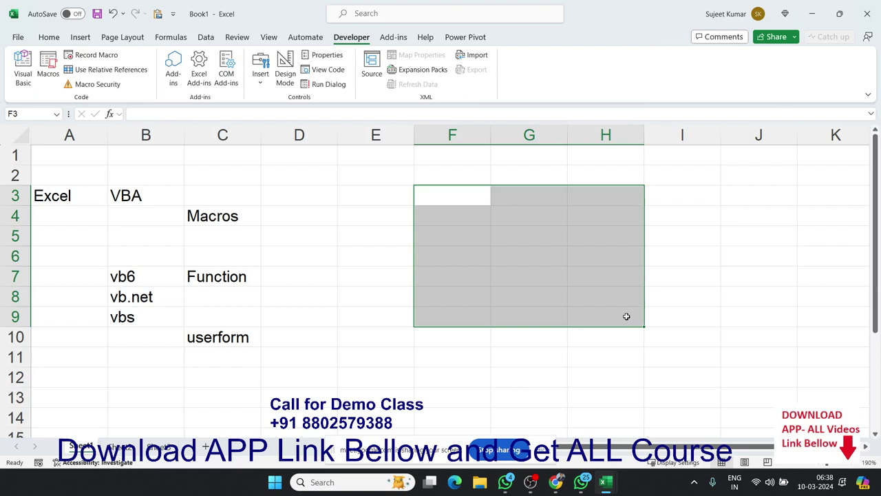
click(391, 230)
click(305, 37)
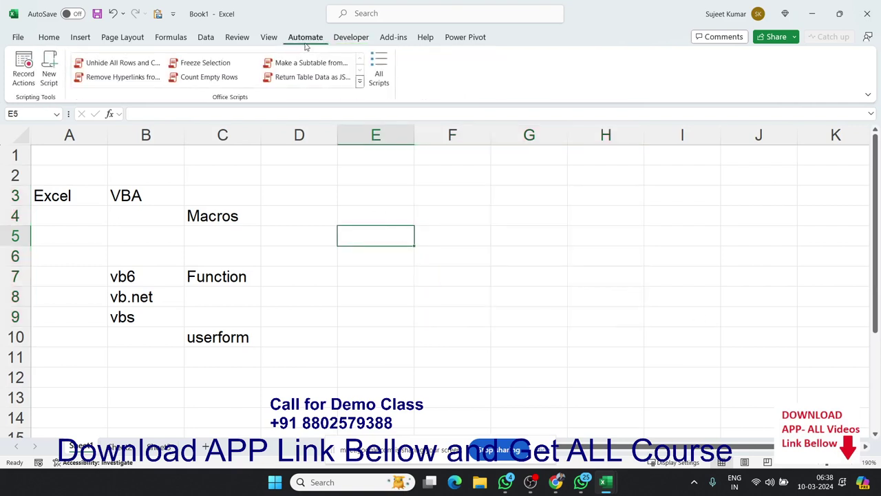
Step: Create a new Office Script and highlight its code body to review it
click(49, 74)
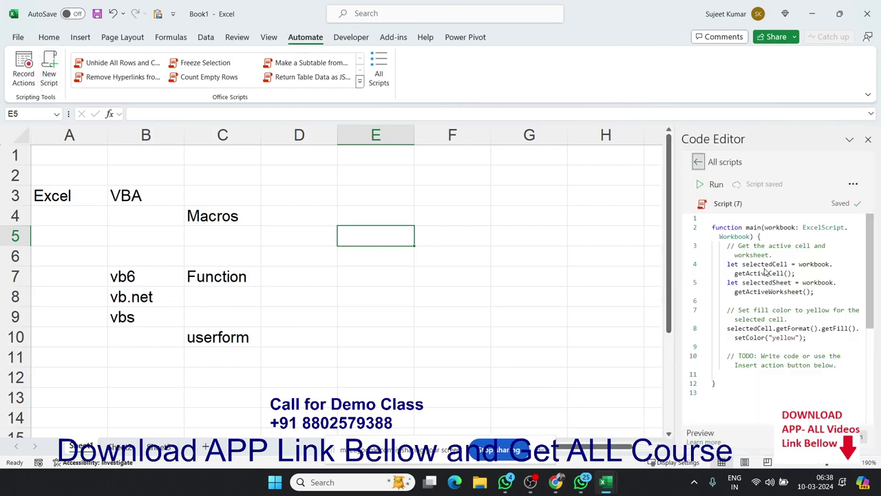
click(737, 380)
drag(737, 378, 687, 227)
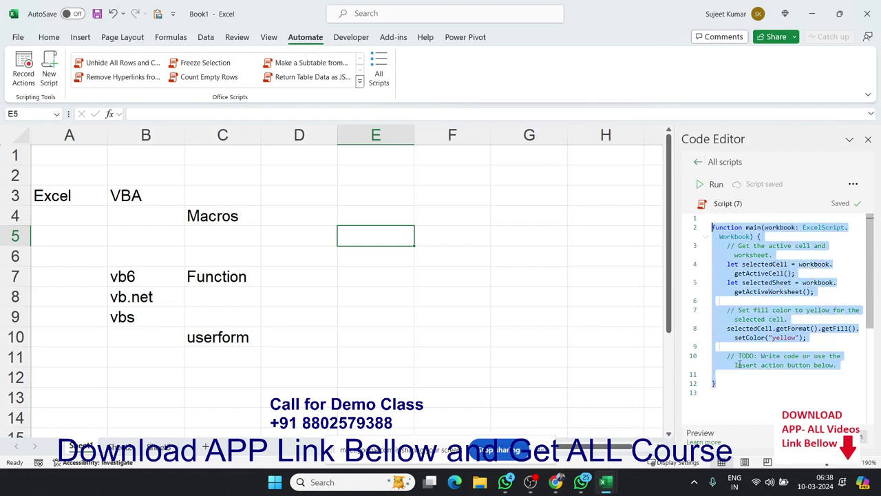
click(738, 386)
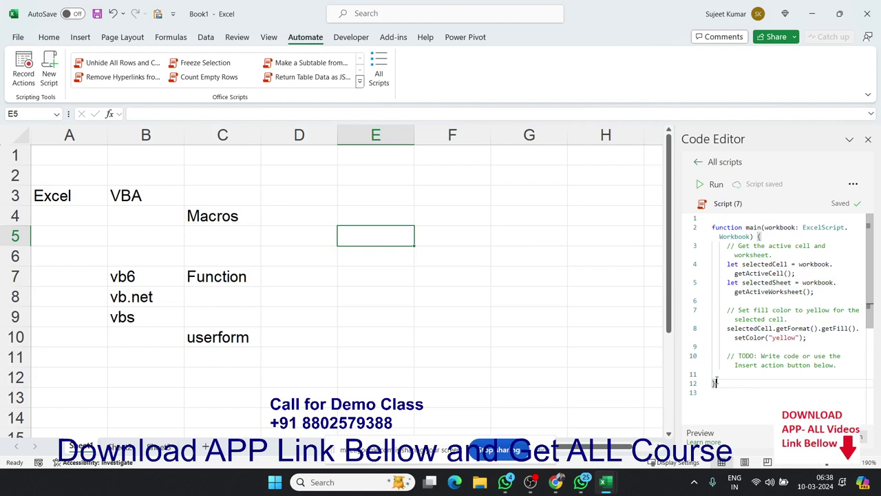
drag(725, 384, 687, 233)
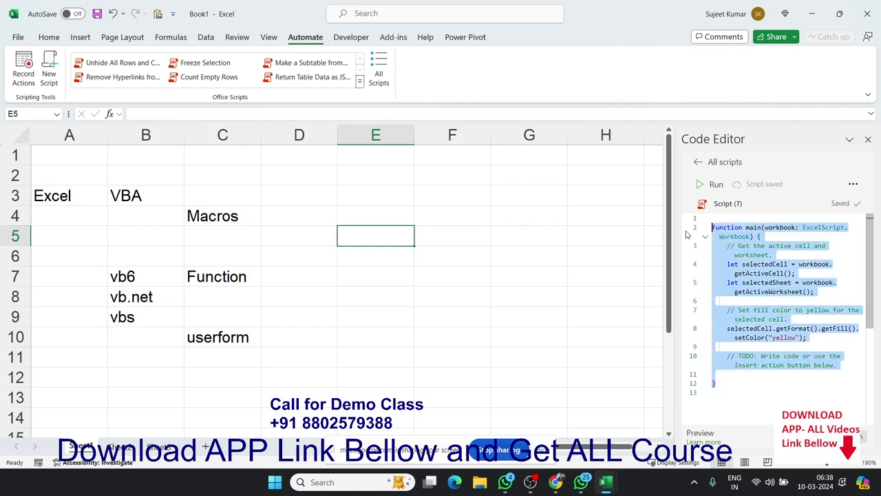
click(831, 304)
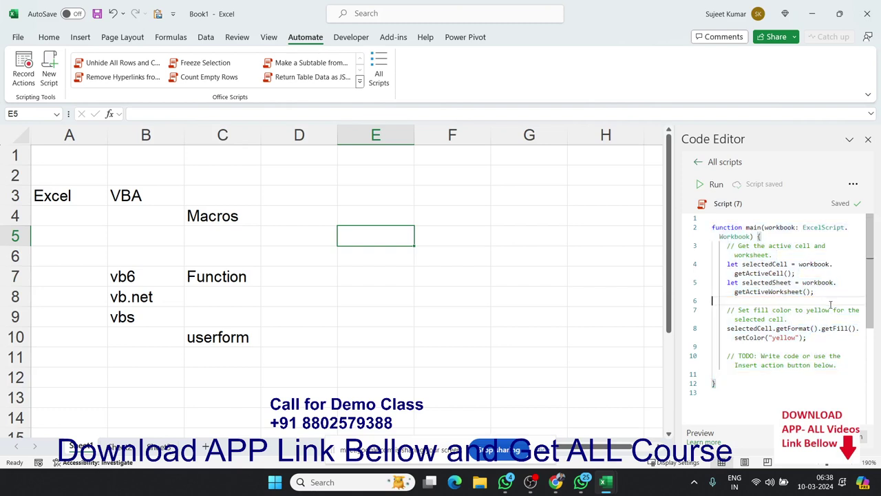
Step: Highlight the yellow fill statement on line 8 and the active-worksheet statement on line 5
click(734, 386)
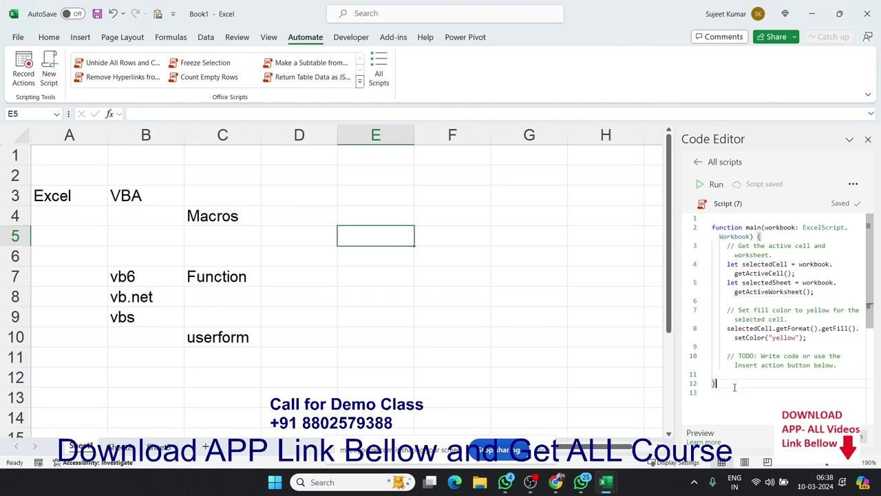
drag(722, 324, 807, 339)
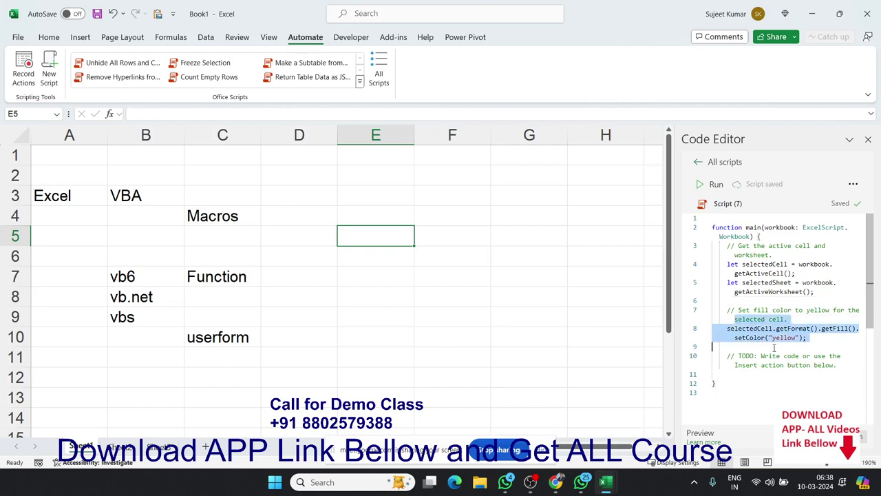
click(729, 391)
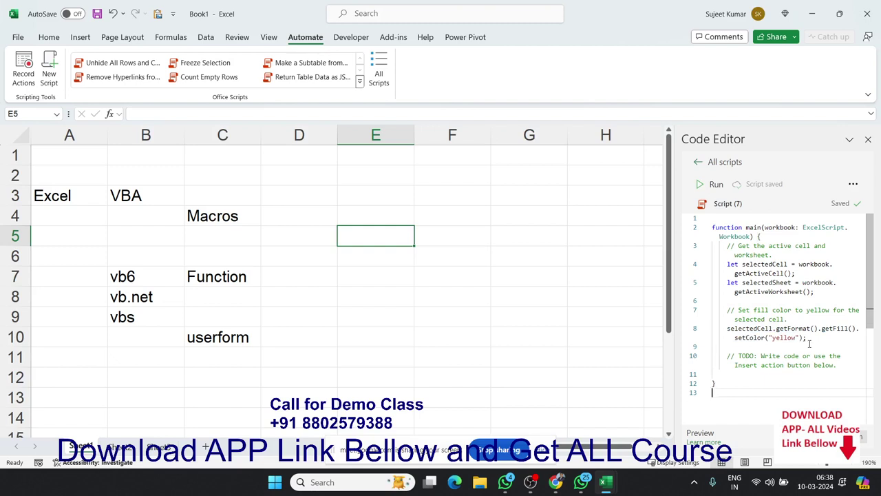
drag(807, 338, 765, 338)
triple_click(739, 330)
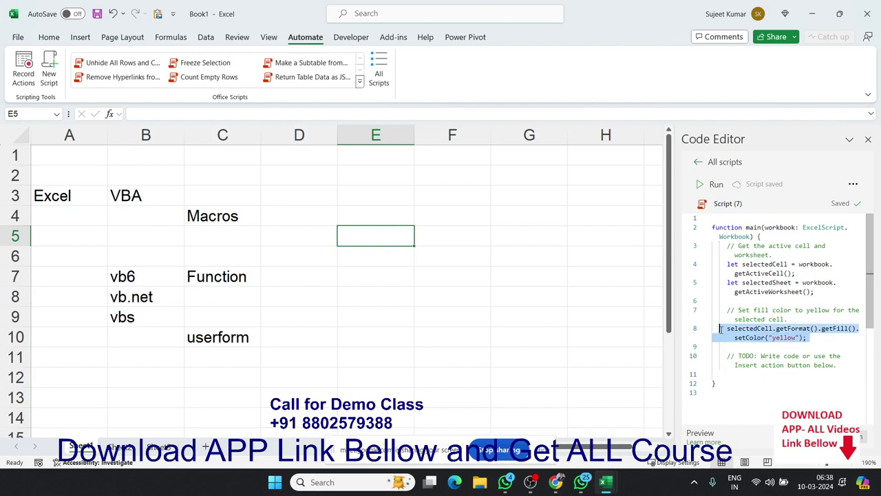
click(813, 291)
drag(813, 292, 731, 278)
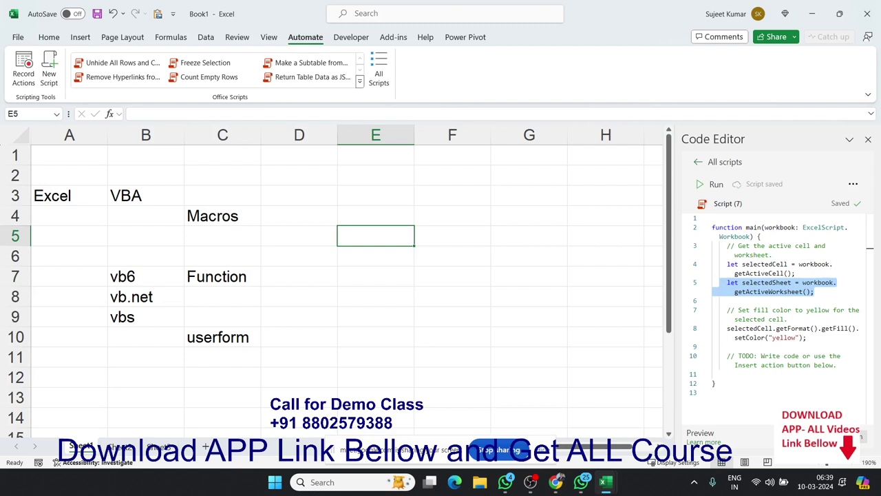
Step: Close the Code Editor pane and select cell F4 on the notes sheet
click(868, 139)
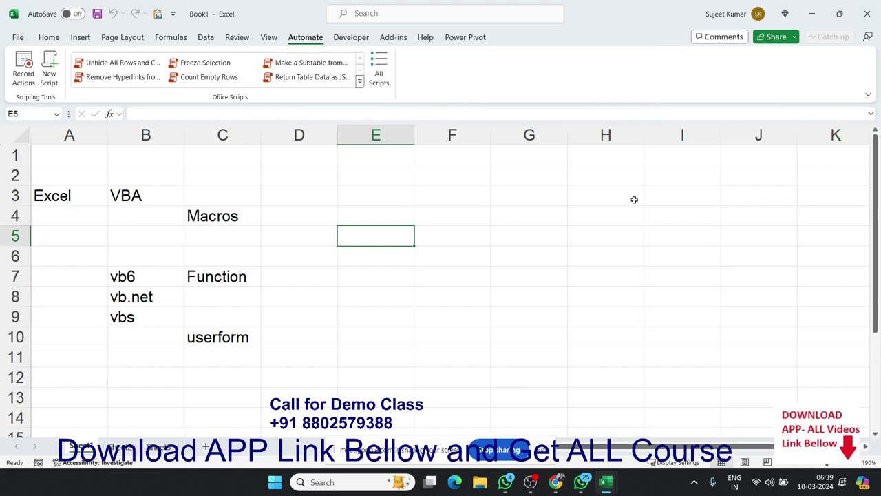
click(469, 221)
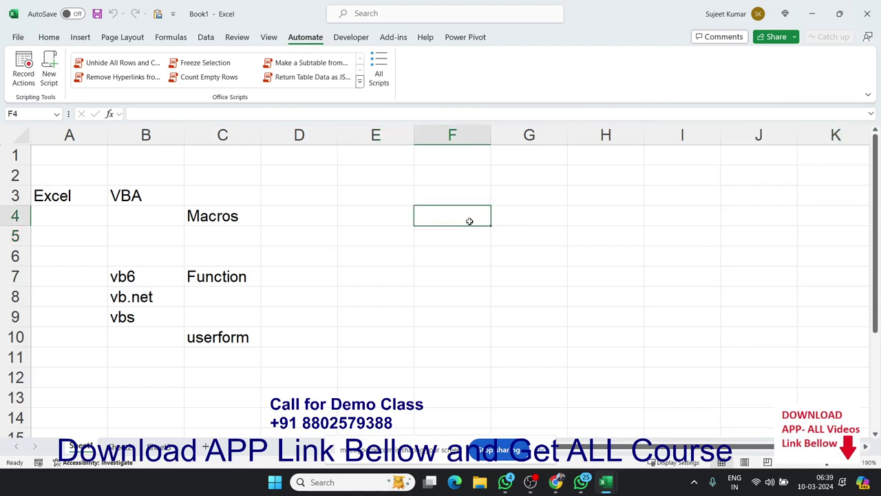